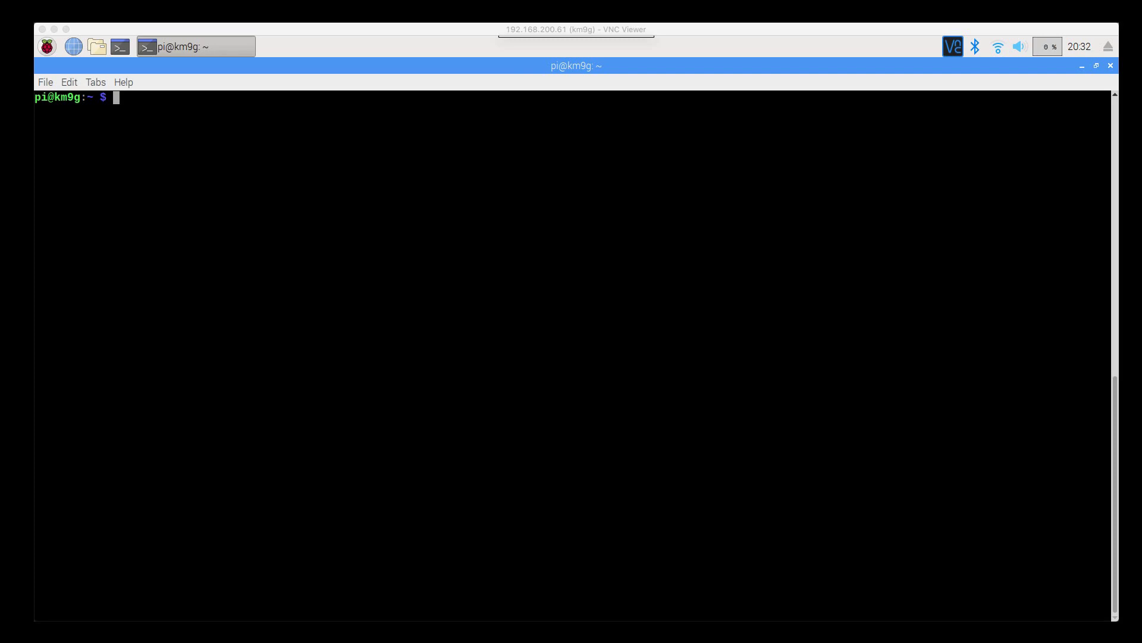
- Run df -h and pick out the root's free space and the /dev/sda1 row
left_click(423, 406)
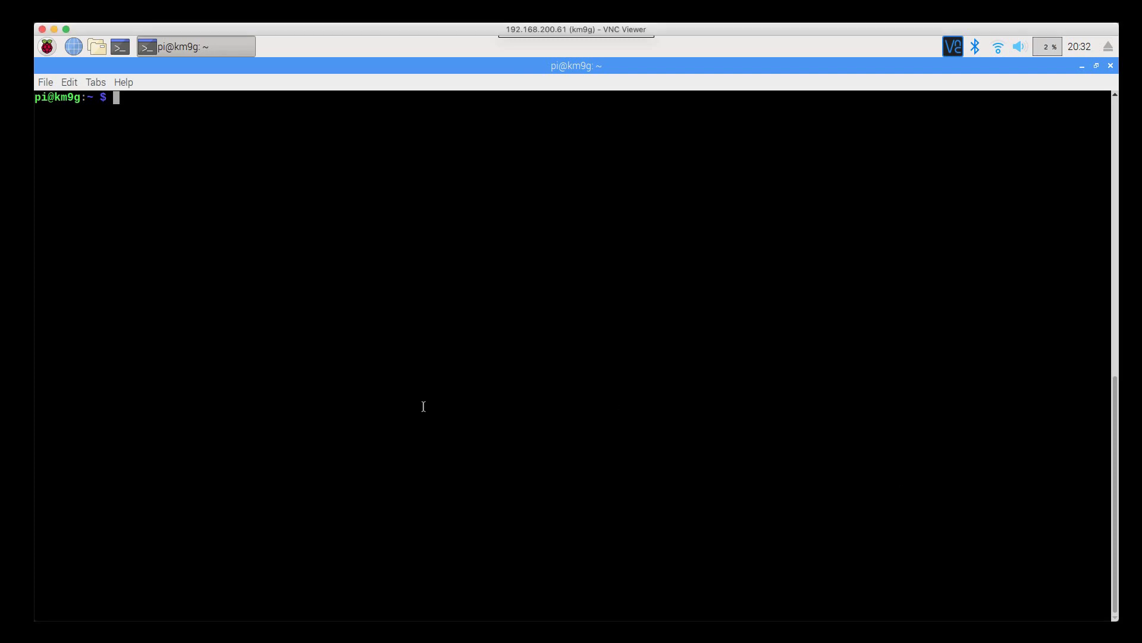
type("df -h")
key("Return")
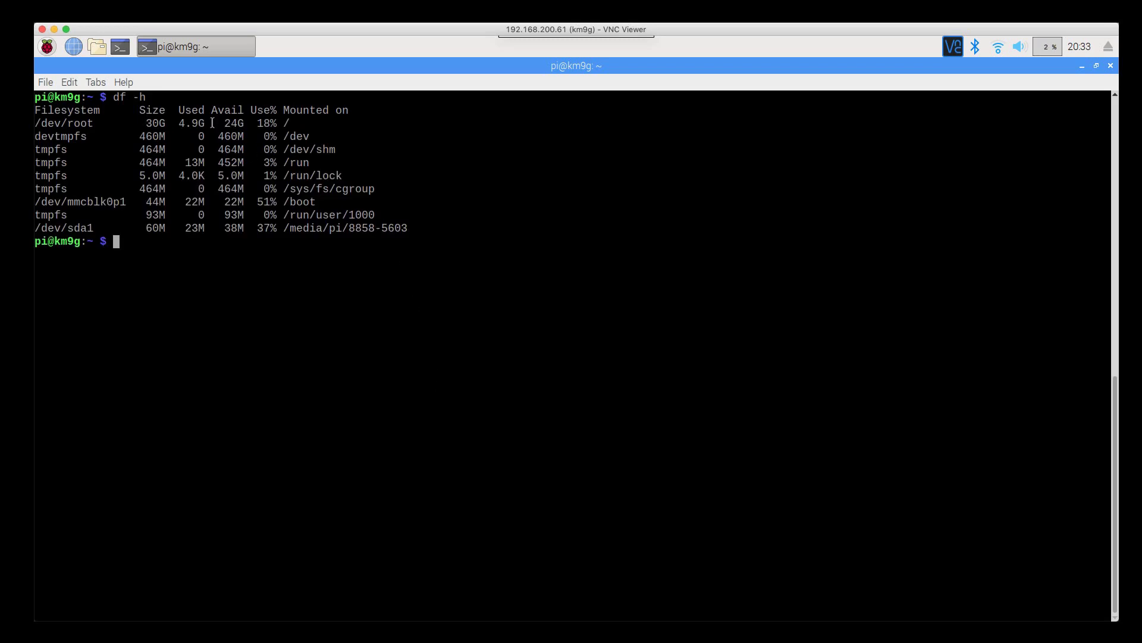
mouse_move(220, 123)
left_mouse_down()
mouse_move(243, 123)
mouse_move(200, 123)
mouse_move(210, 123)
left_mouse_up()
left_click_drag(419, 228, 34, 234)
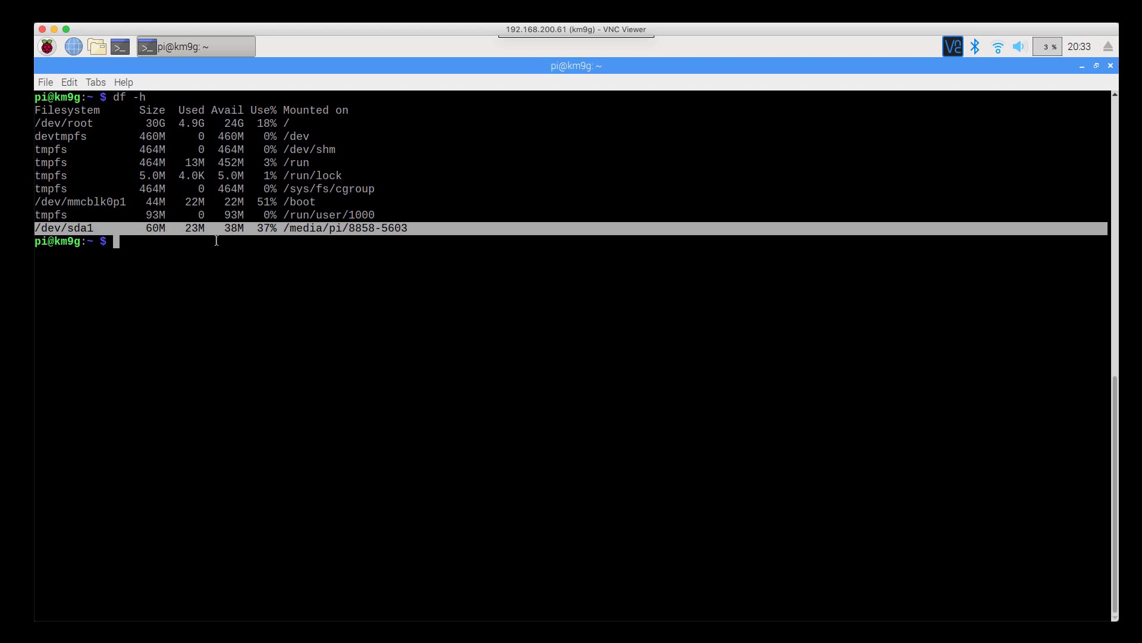
left_click(242, 281)
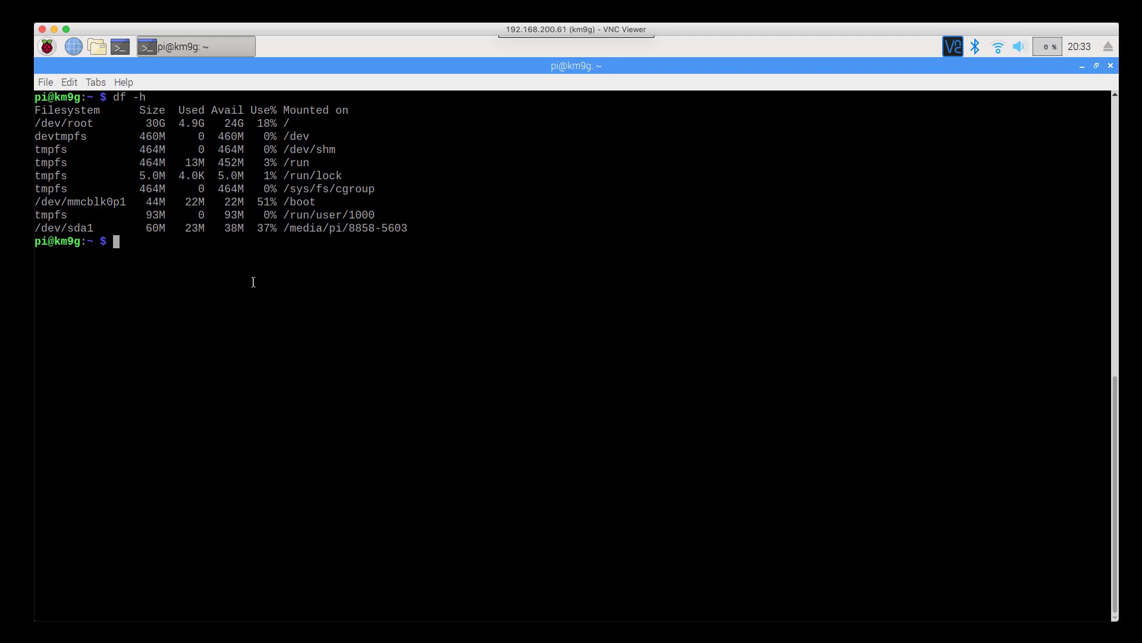
- List block devices with lsblk to spot the 14.9G sda card beside mmcblk0
type("lsblk")
key("Return")
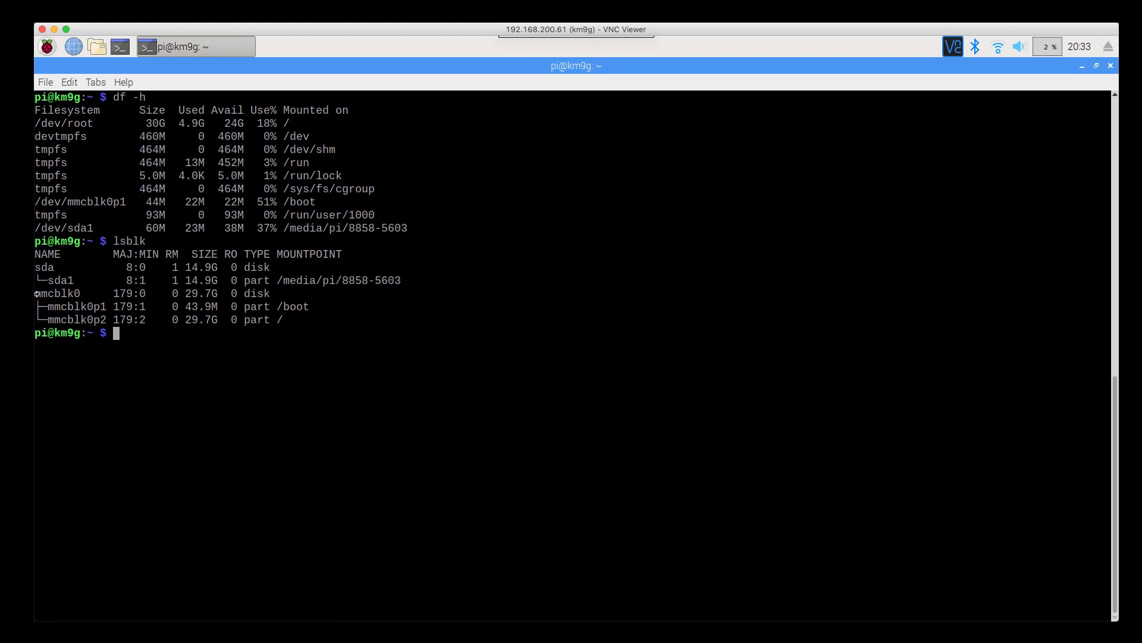
left_click_drag(36, 293, 72, 279)
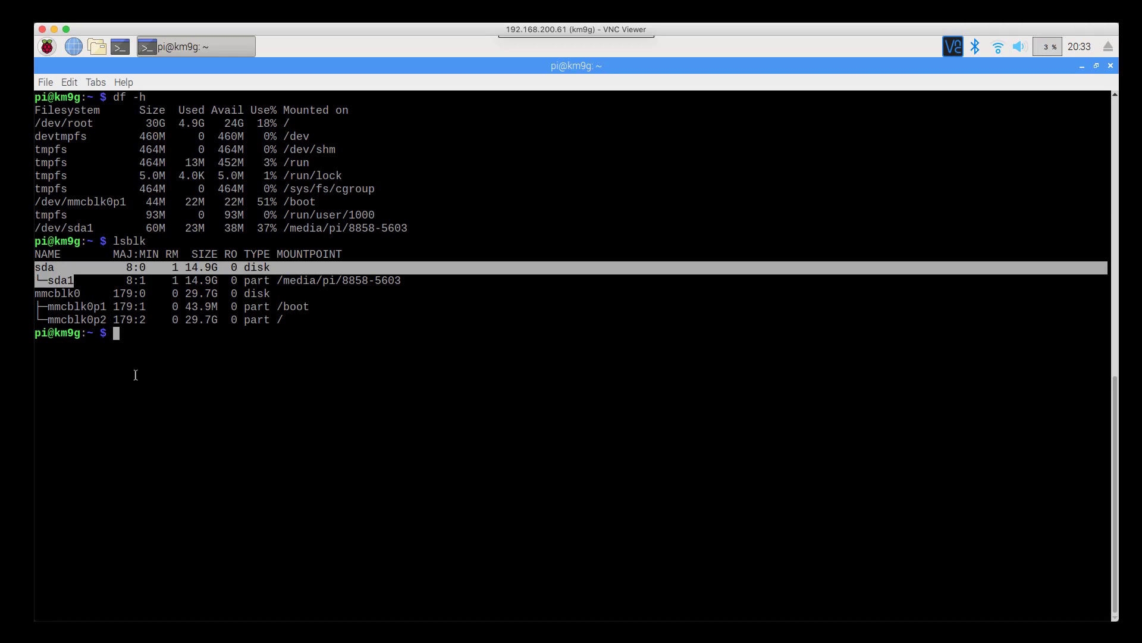
left_click(158, 393)
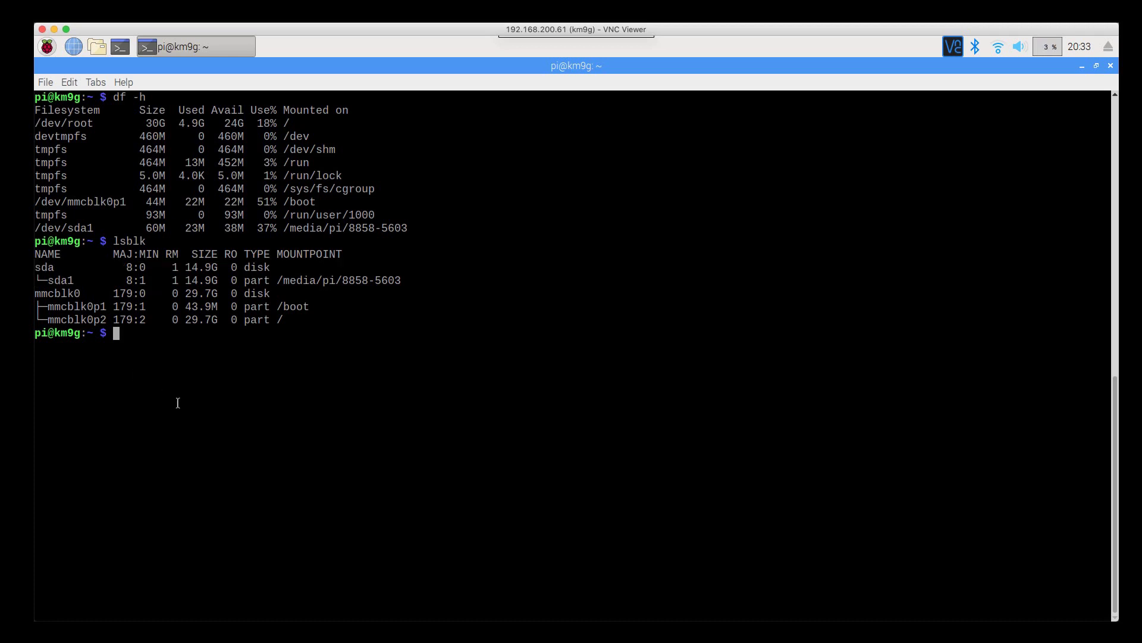
- Open a root shell with sudo -i and print /dev/sda's partition table in parted
type("sudo -i")
key("Return")
type("parted /dec")
key("BackSpace")
type("v/sda")
key("Return")
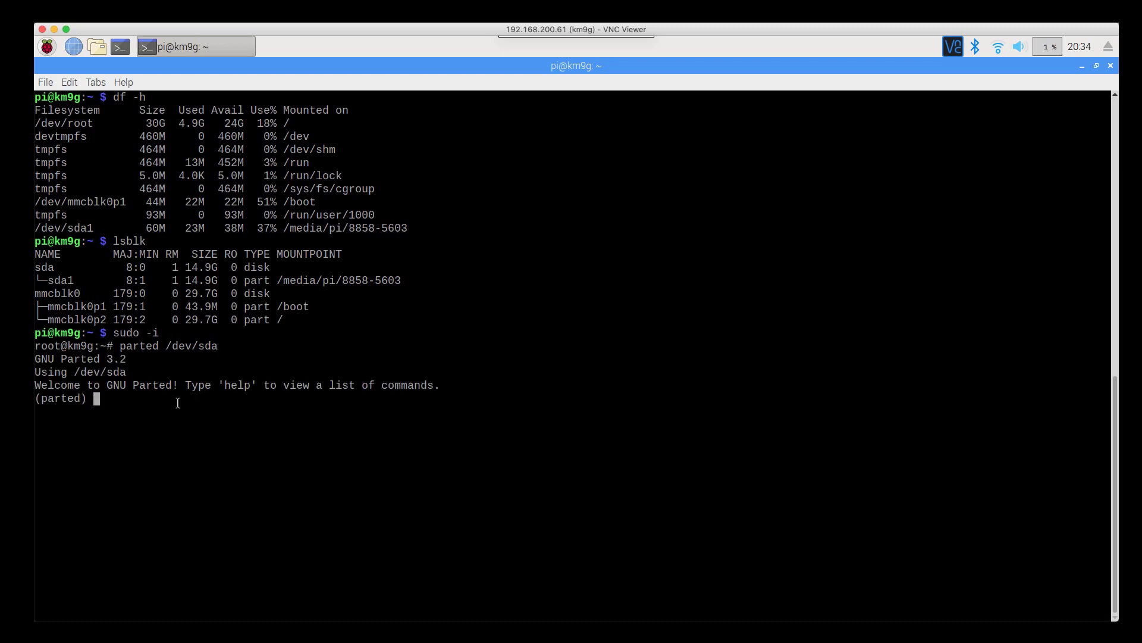
type("print")
key("Return")
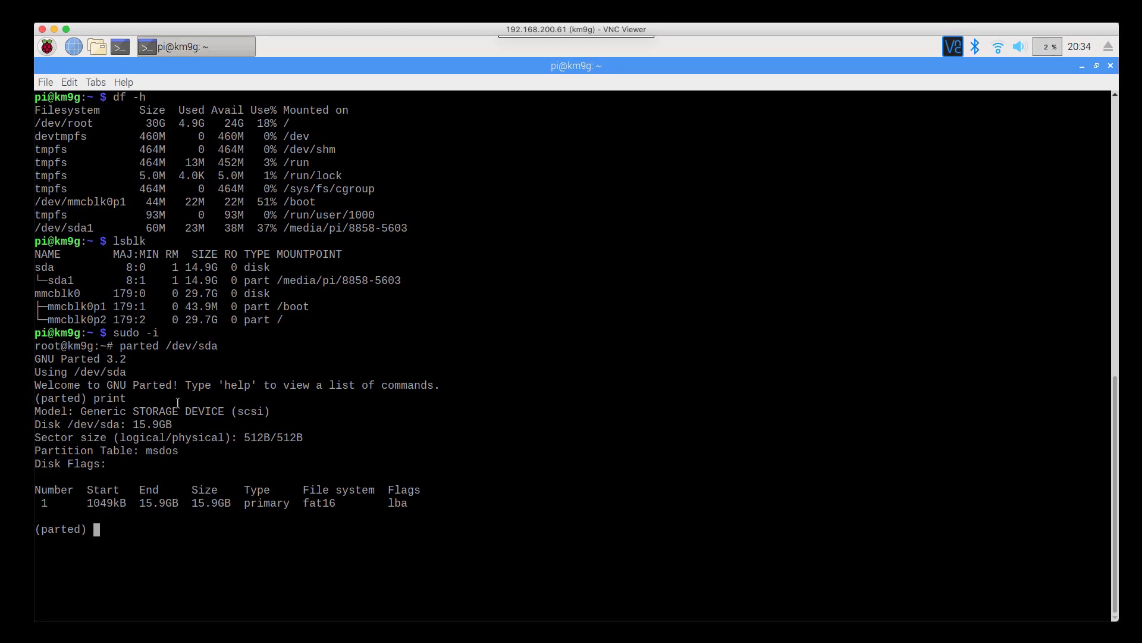
- Attempt mklabel msdos, cancel because sda1 is in use, quit parted and unmount /dev/sda1
type("mklabel msdos")
key("Return")
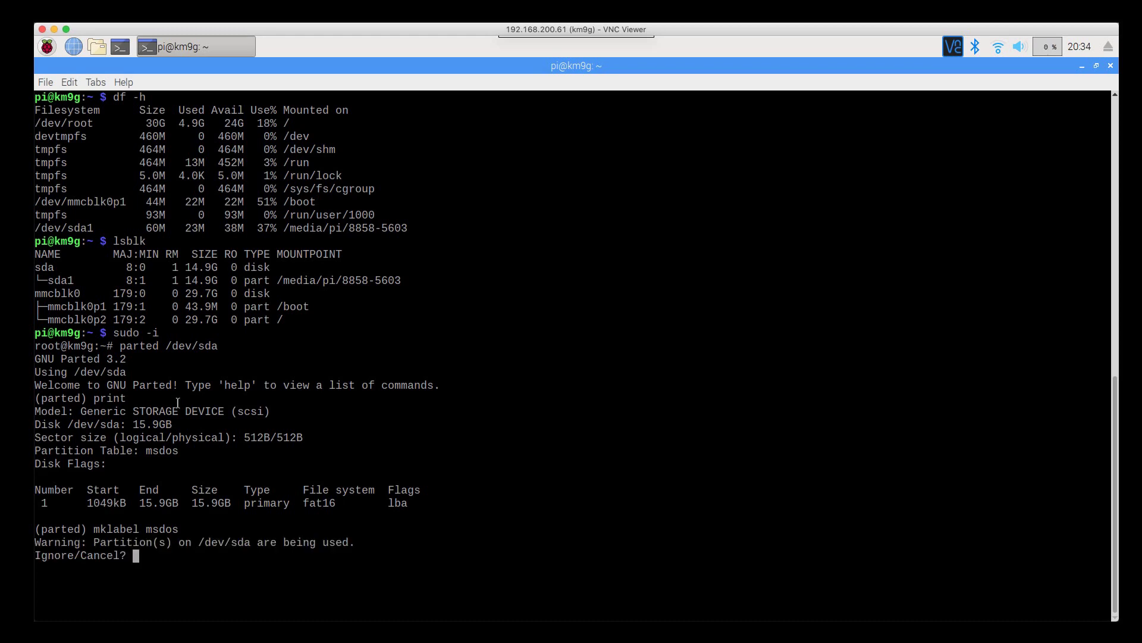
type("c")
key("Return")
type("quit")
key("Return")
type("umount")
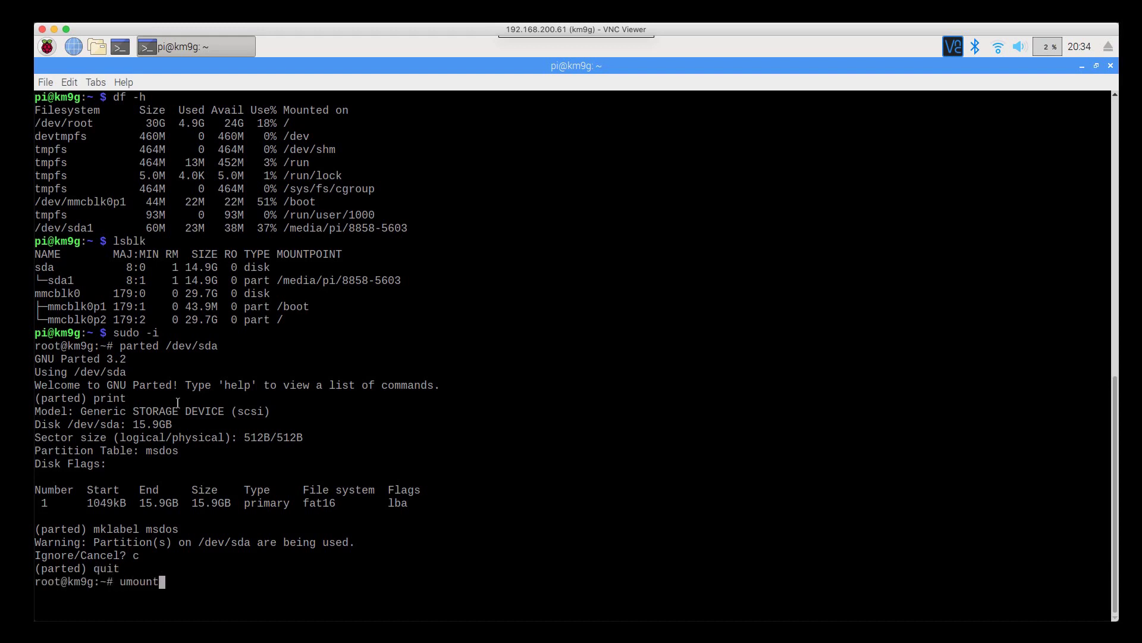
type(" /dev/sda1")
key("Return")
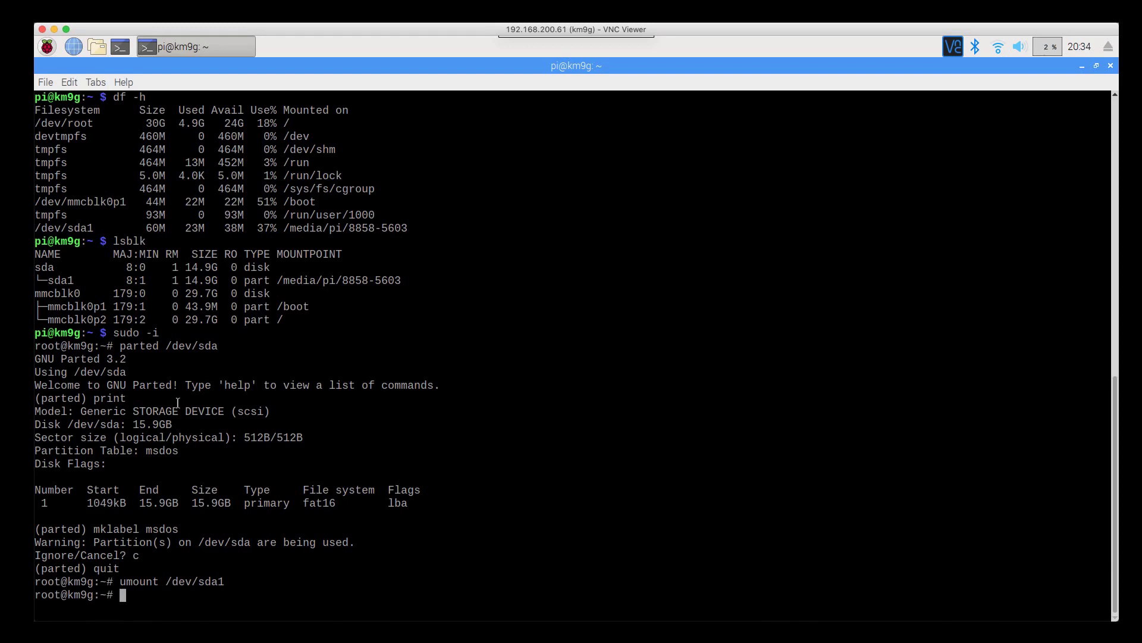
- Relabel /dev/sda as msdos in parted, confirming with y, and print the now-empty table
type("parted /dev/sda")
key("Return")
type("print")
key("Return")
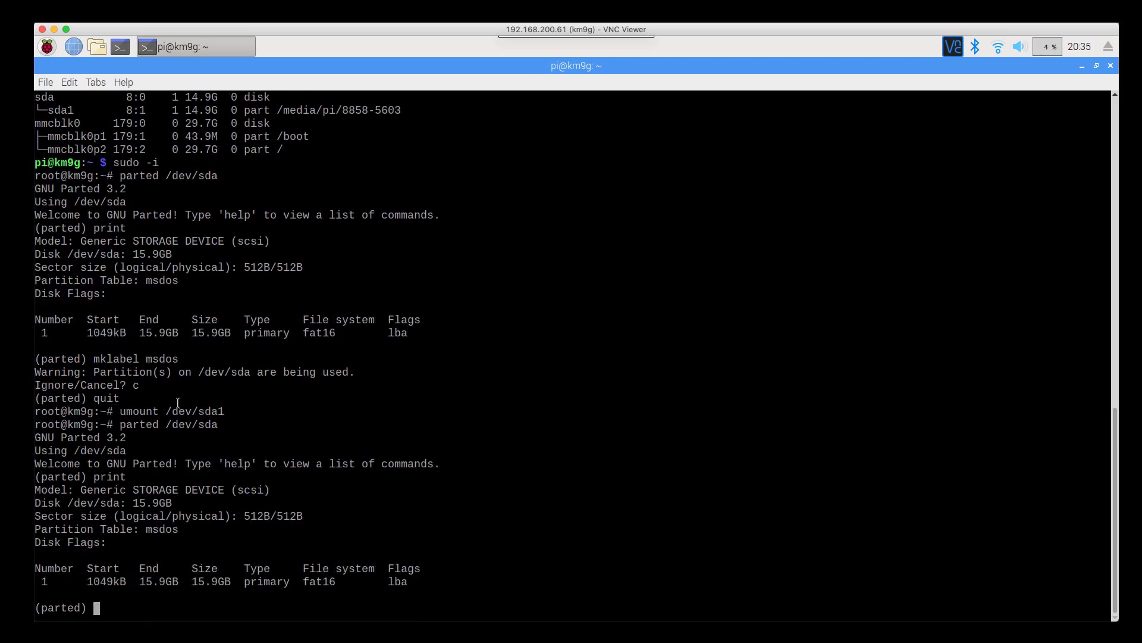
type("mklabel msdos")
key("Return")
type("y")
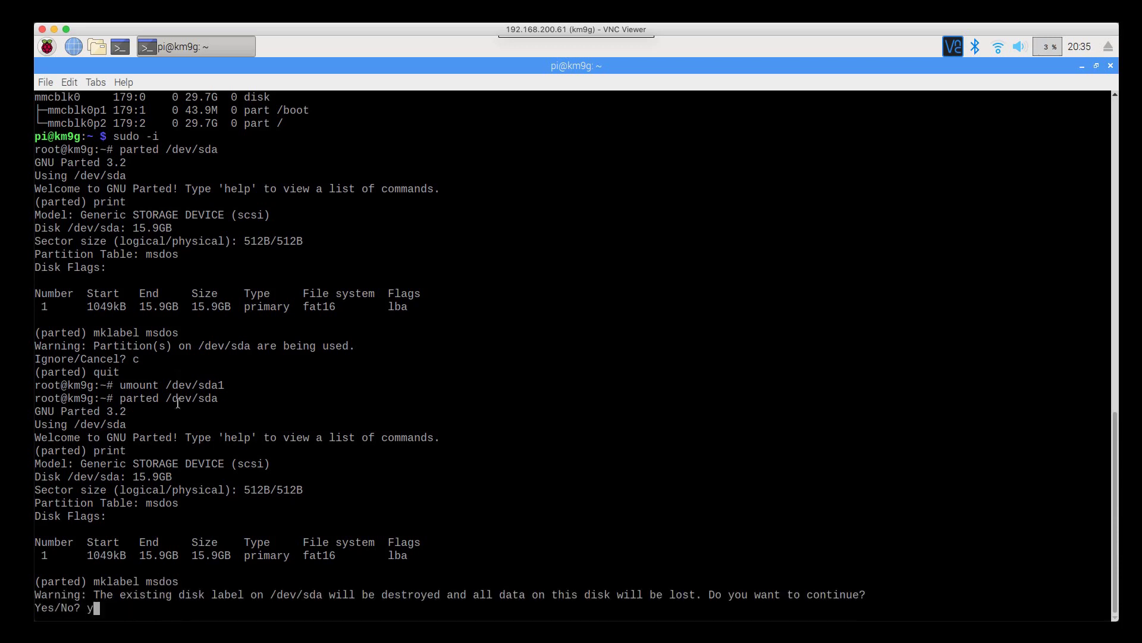
key("Return")
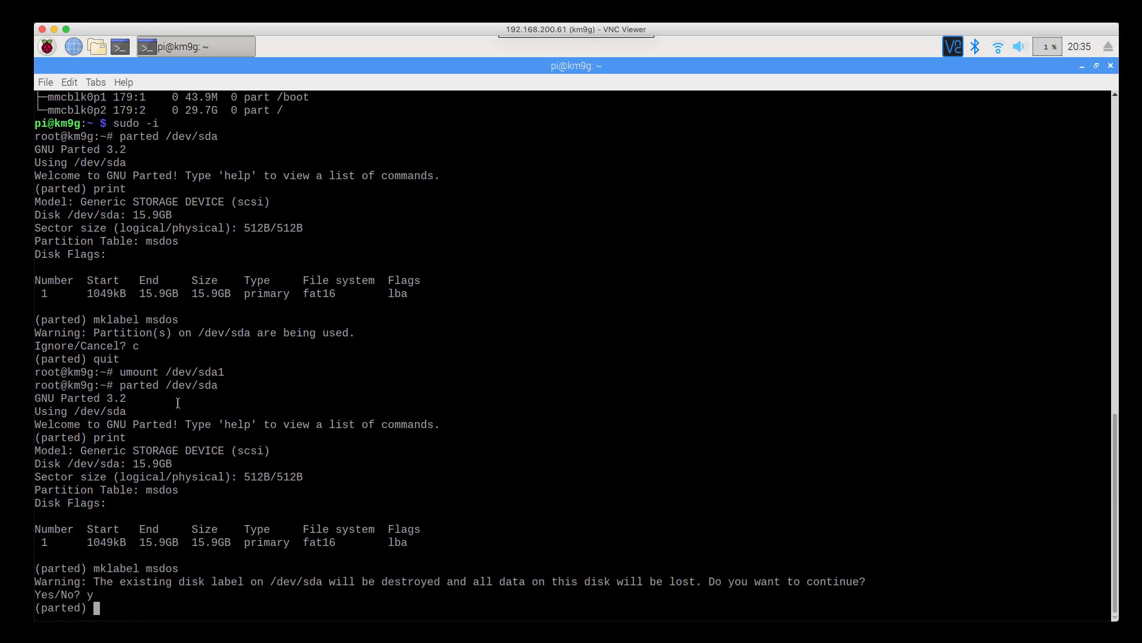
type("print")
key("Return")
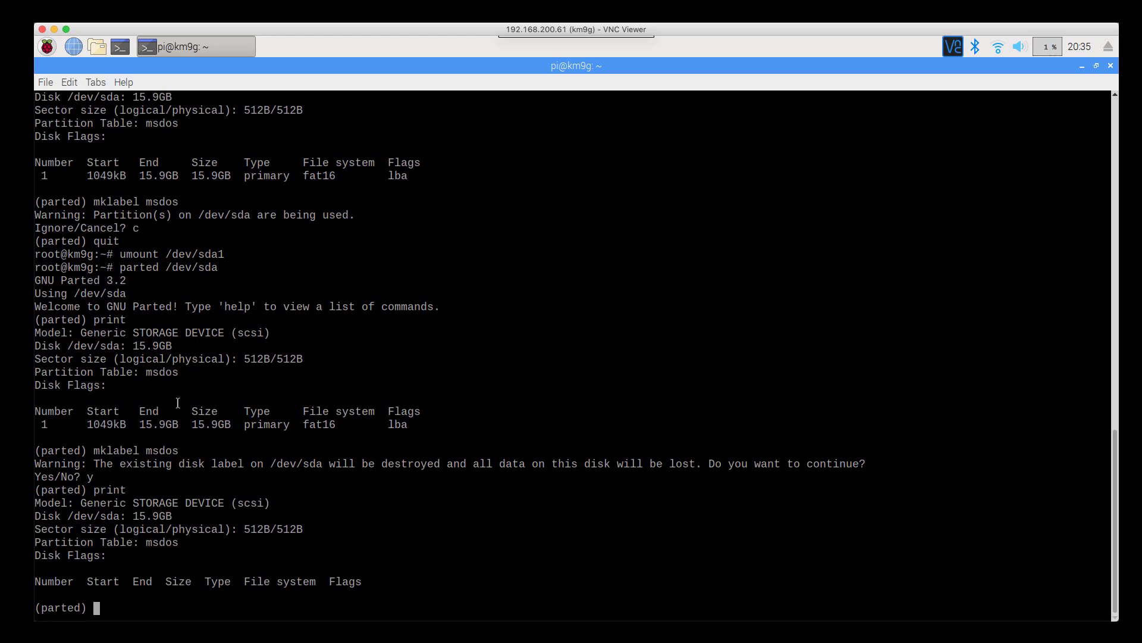
- Create a primary fat16 partition from 1MiB to 64MB and a primary ext4 from 64MB to -1s
type("mkpart pra")
key("BackSpace")
type("imary fat16")
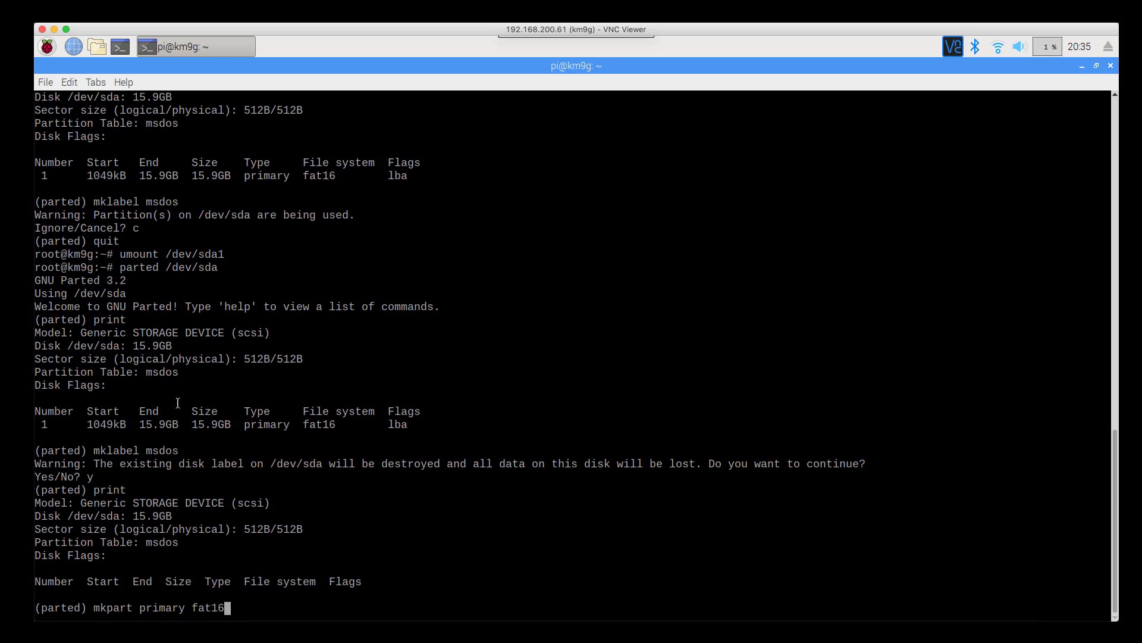
type(" 1mib 64")
type("MB")
key("Return")
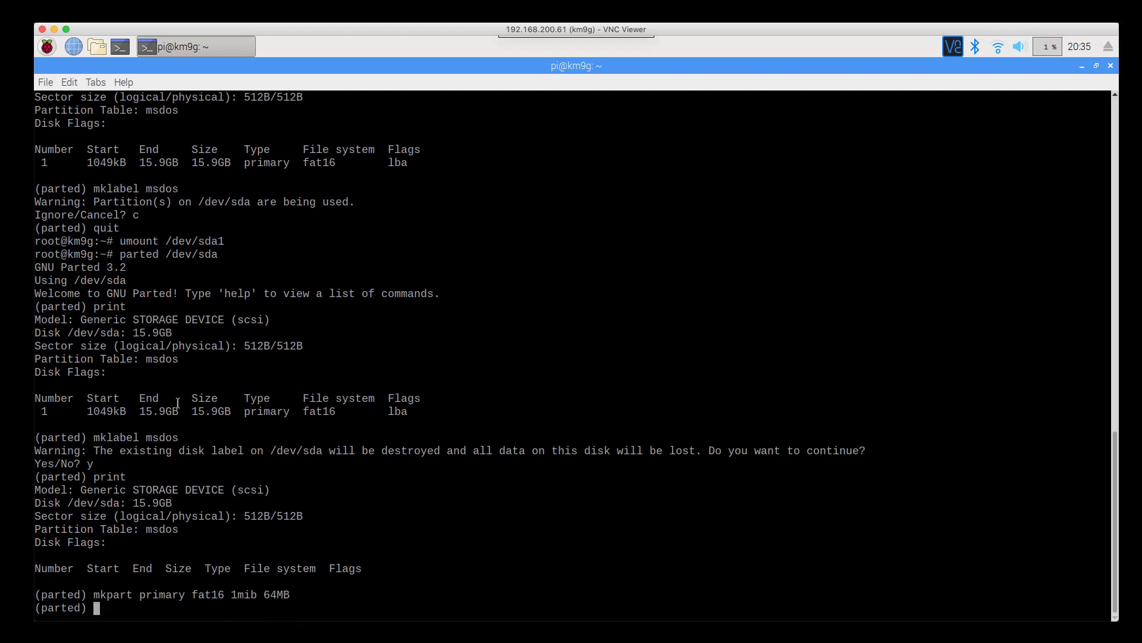
type("mkpart primary ext")
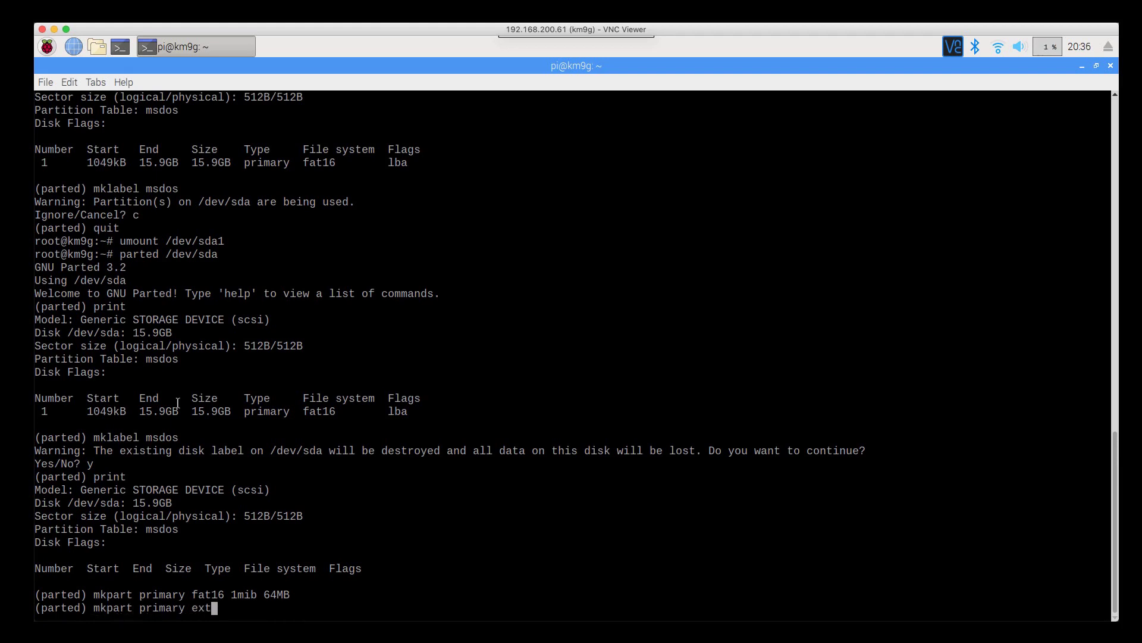
type("4 64mb -1s")
key("Return")
- Print the new 62.9MB and 15.9GB partitions, check their boundaries, and quit parted
type("print")
key("Return")
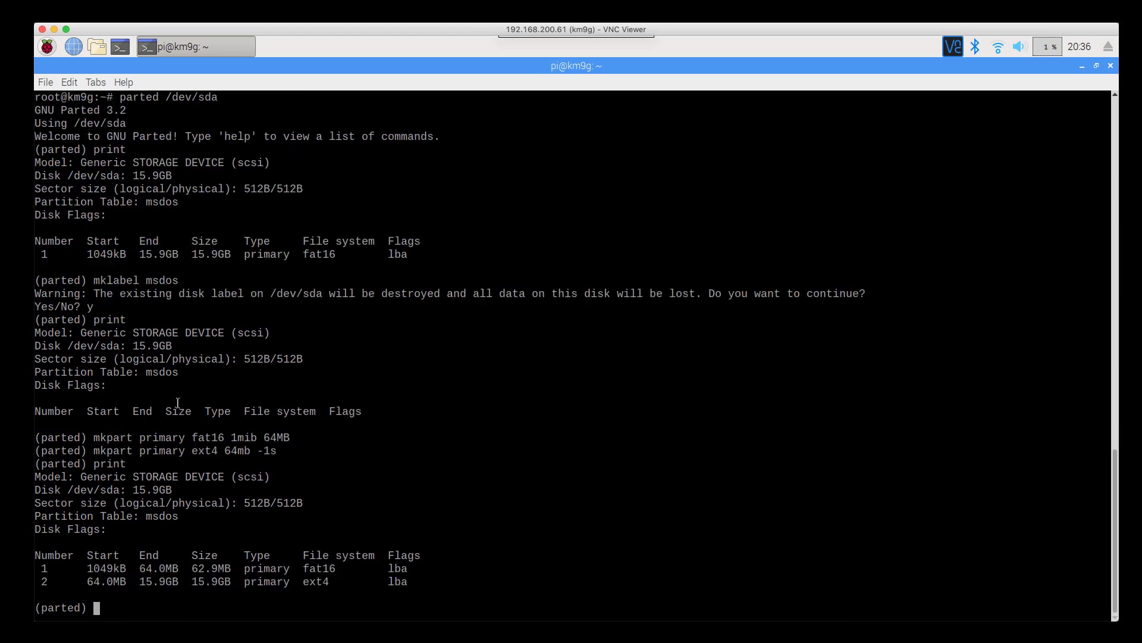
left_click_drag(83, 569, 184, 569)
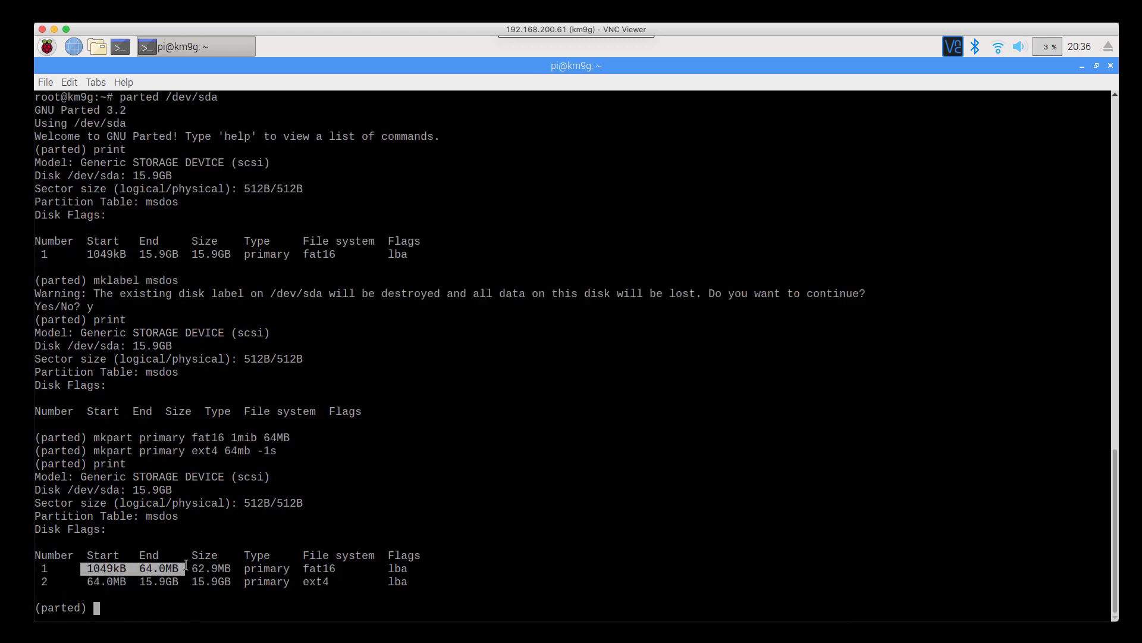
left_click_drag(87, 582, 186, 582)
left_click(178, 593)
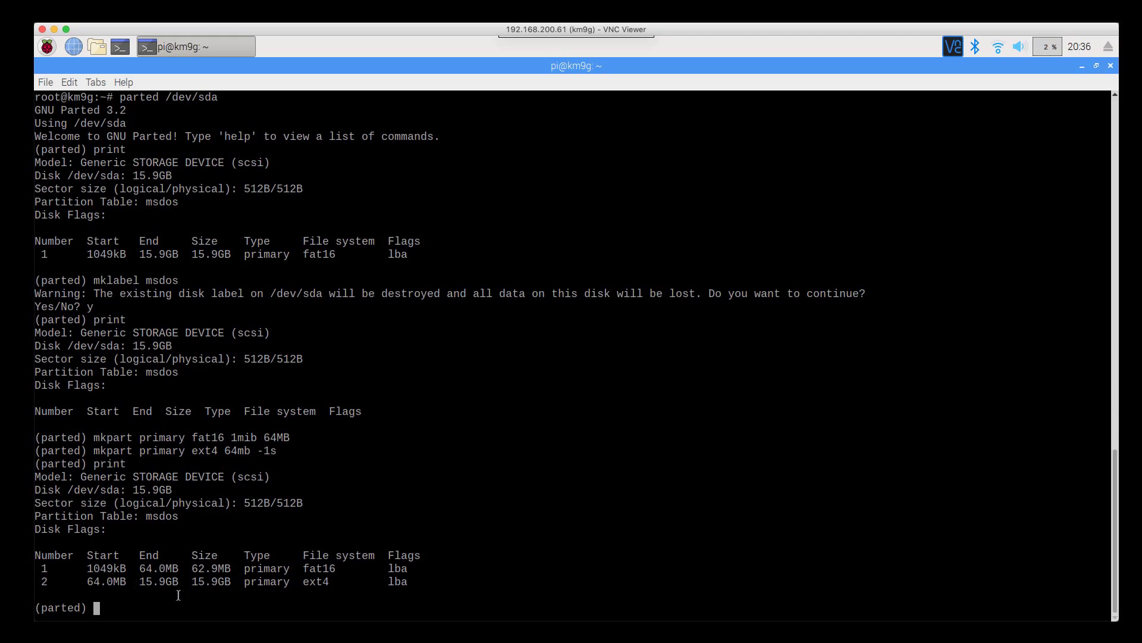
type("quit")
key("Return")
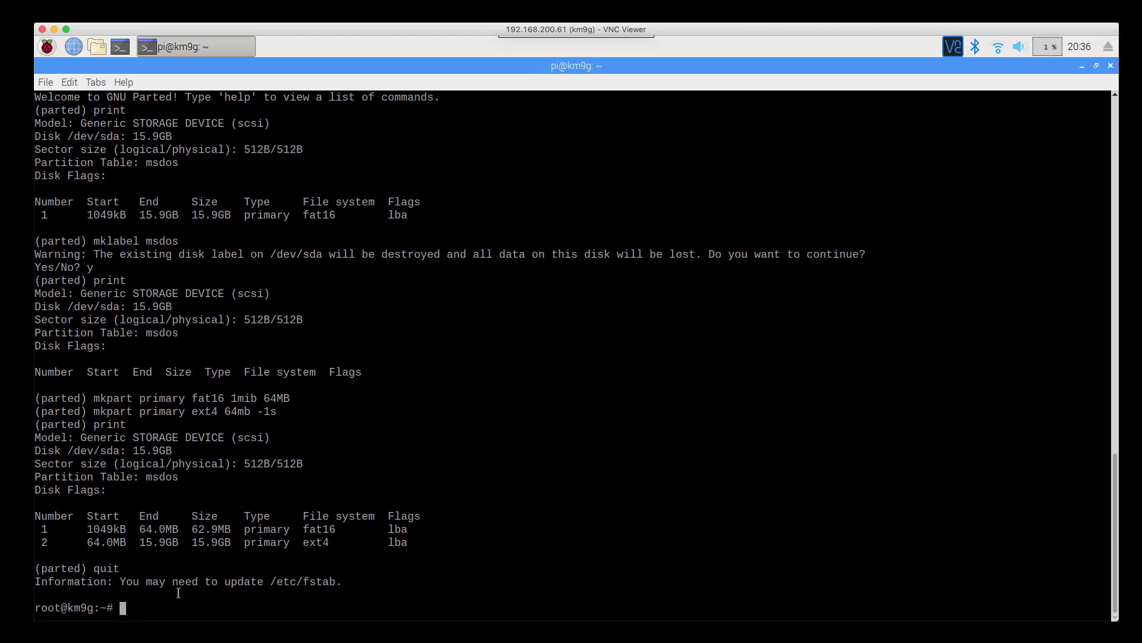
- Format /dev/sda1 with mkfs.vfat and /dev/sda2 with mkfs.ext4 -j
type("mkfs.vfat /dev/sda1")
key("Return")
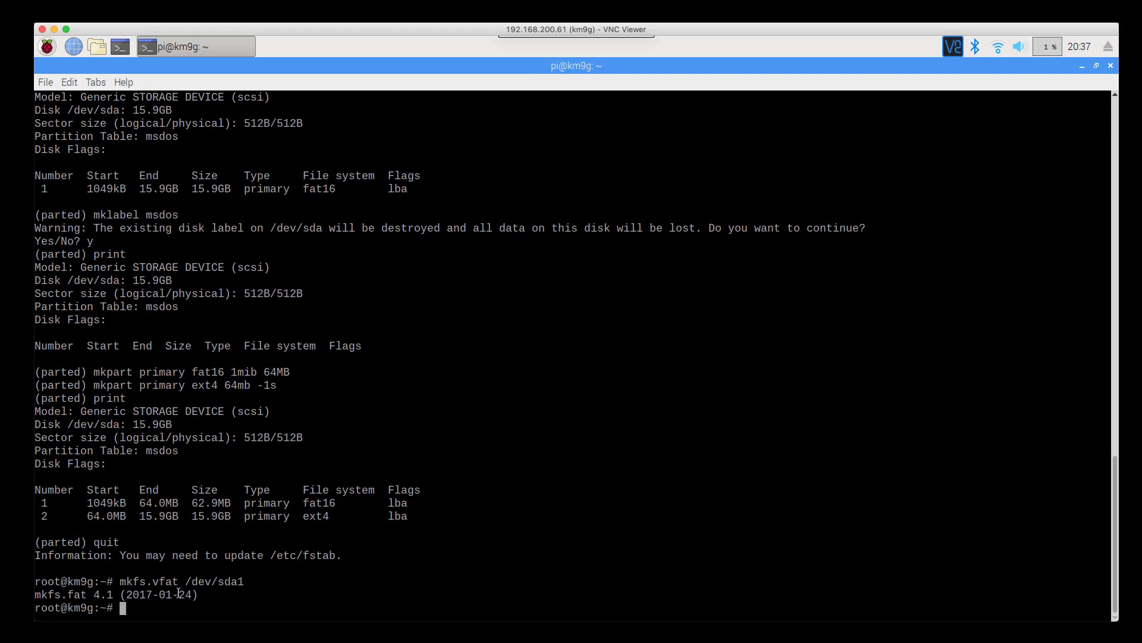
type("mkfs.ext4 -j /dev/sda2")
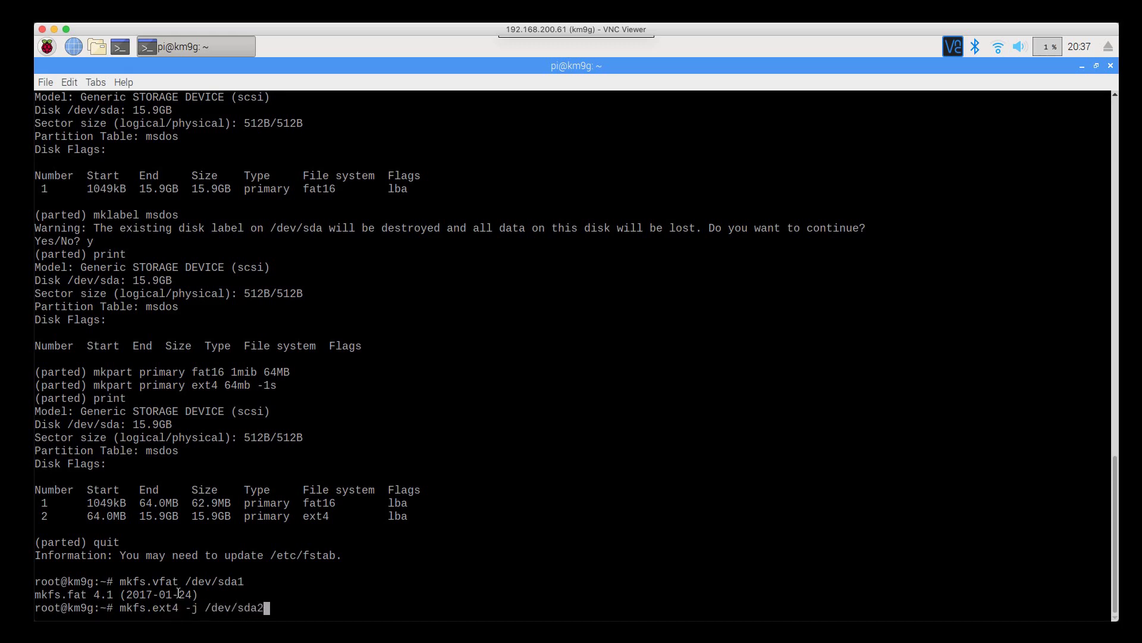
key("Return")
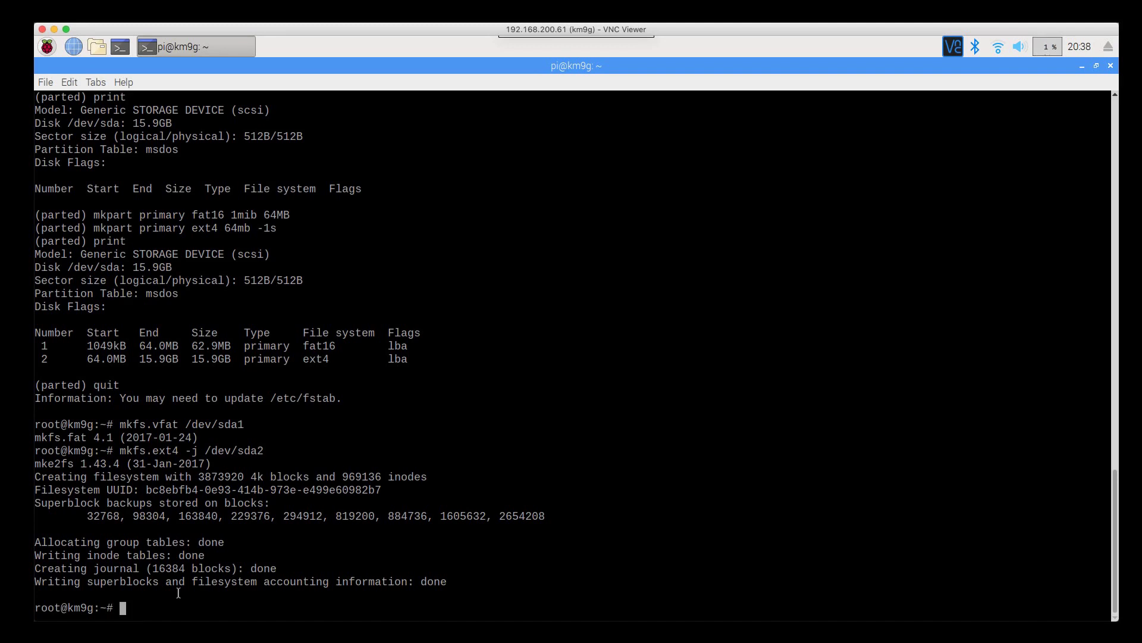
- Create /tmp/drawsbk and mount /dev/sda2 on it
type("mkdir /tmp/drawsbk")
key("Return")
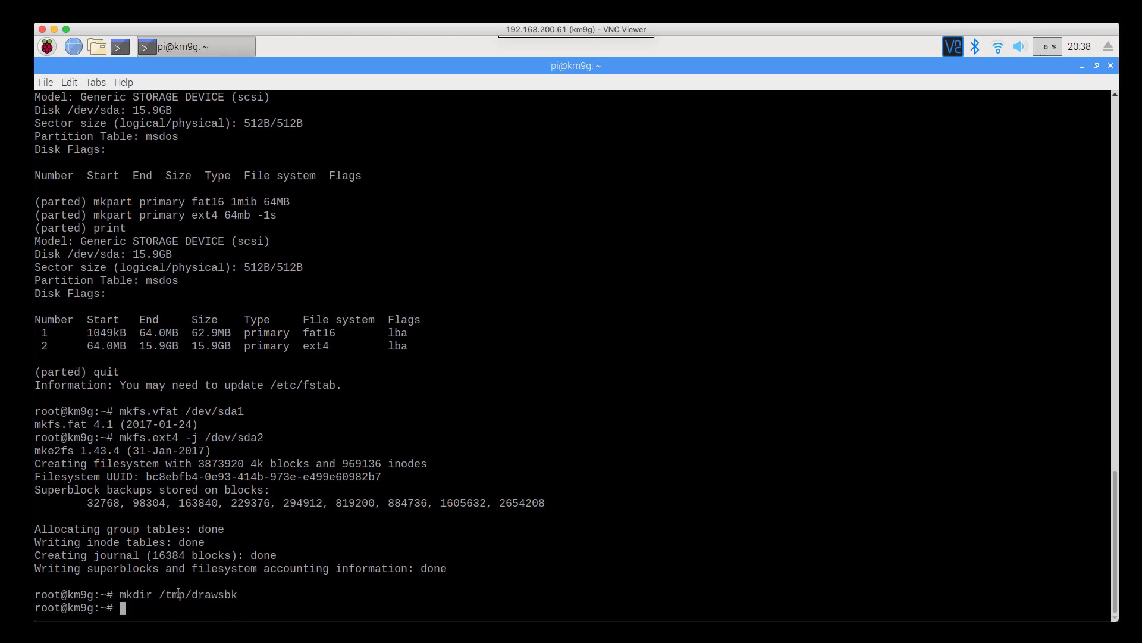
type("mount /dev/sda2 /tmp/draw")
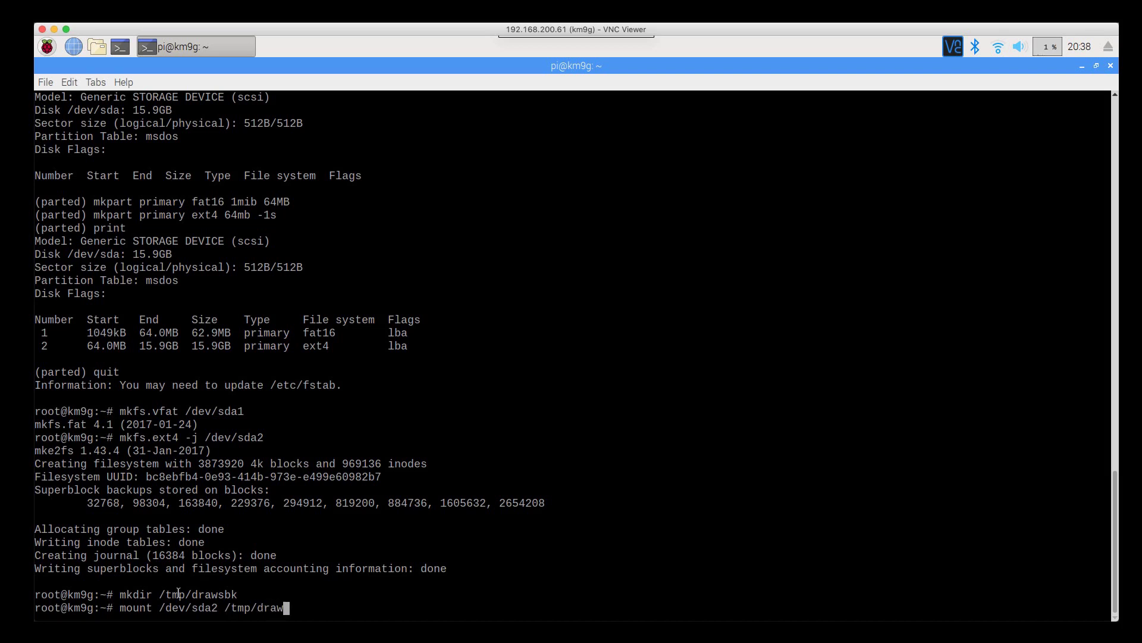
type("sb")
type("k")
key("Return")
- Create /tmp/drawsbk/boot, then try mounting /dev/sda1 at /tmp/boot
type("mk")
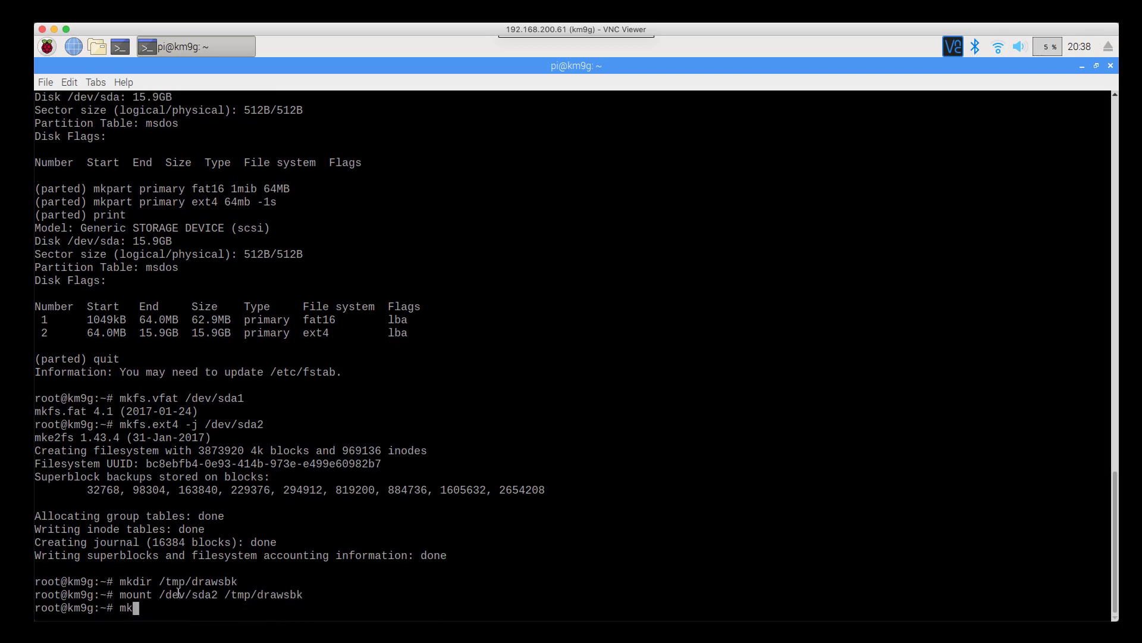
type("dir /tmp/dra")
key("Tab")
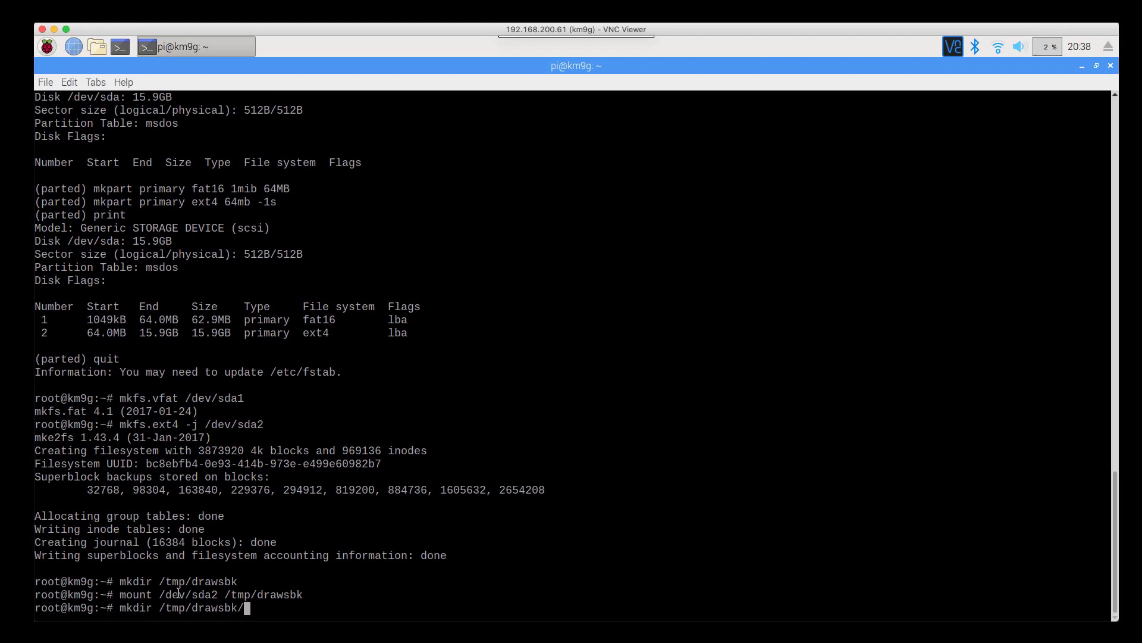
type("boot")
key("Return")
type("mount /dev")
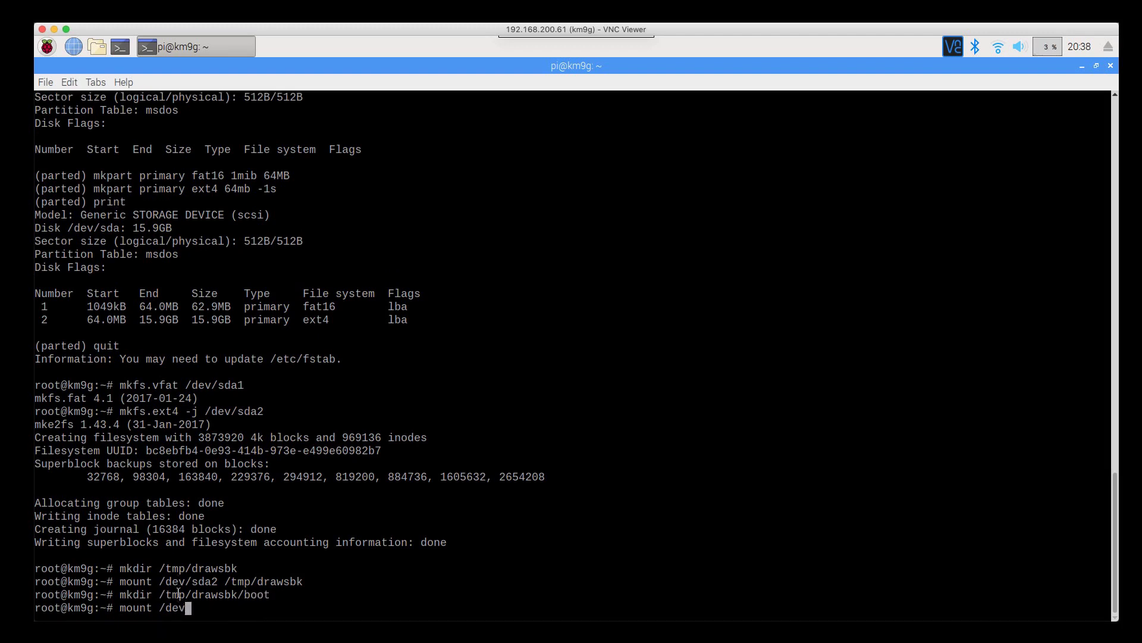
type("/sda1 /tom")
key("BackSpace")
key("BackSpace")
type("mp/boot")
key("Return")
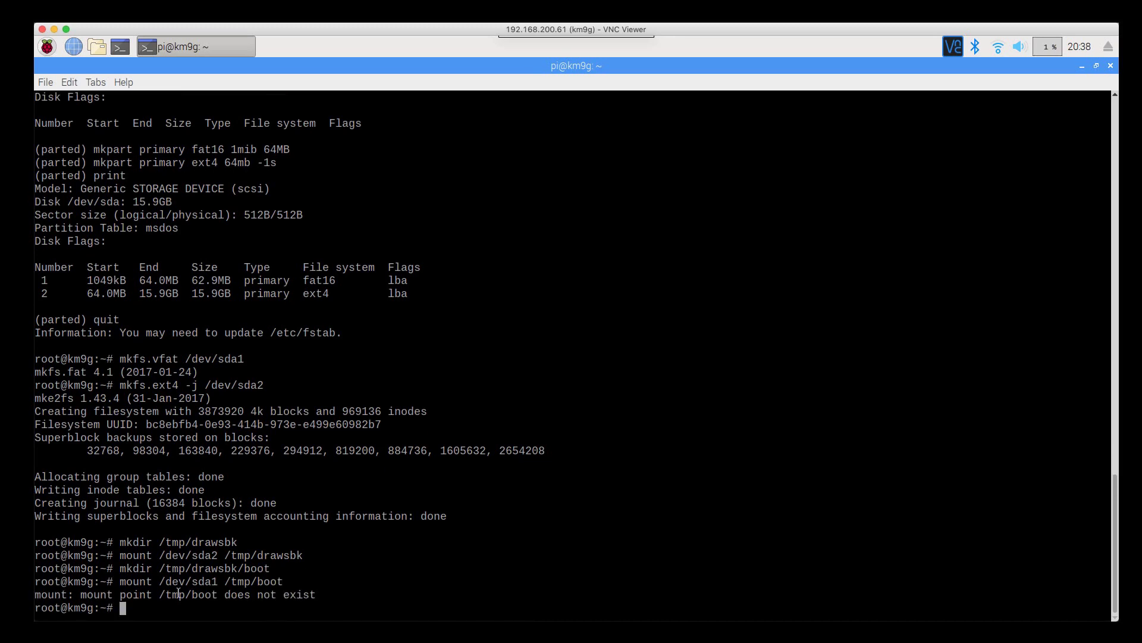
- Mount /dev/sda1 at /tmp/drawsbk/boot instead
key("Up")
key("BackSpace")
key("BackSpace")
key("BackSpace")
key("BackSpace")
type("da1 /tmp/da")
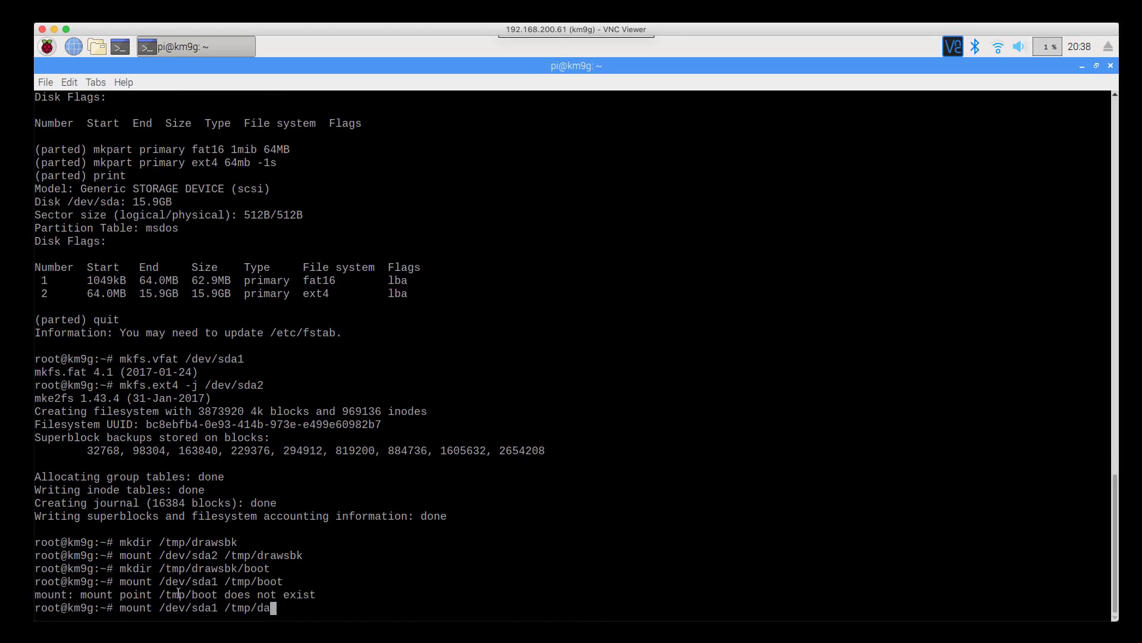
key("Tab")
type("boot")
key("Return")
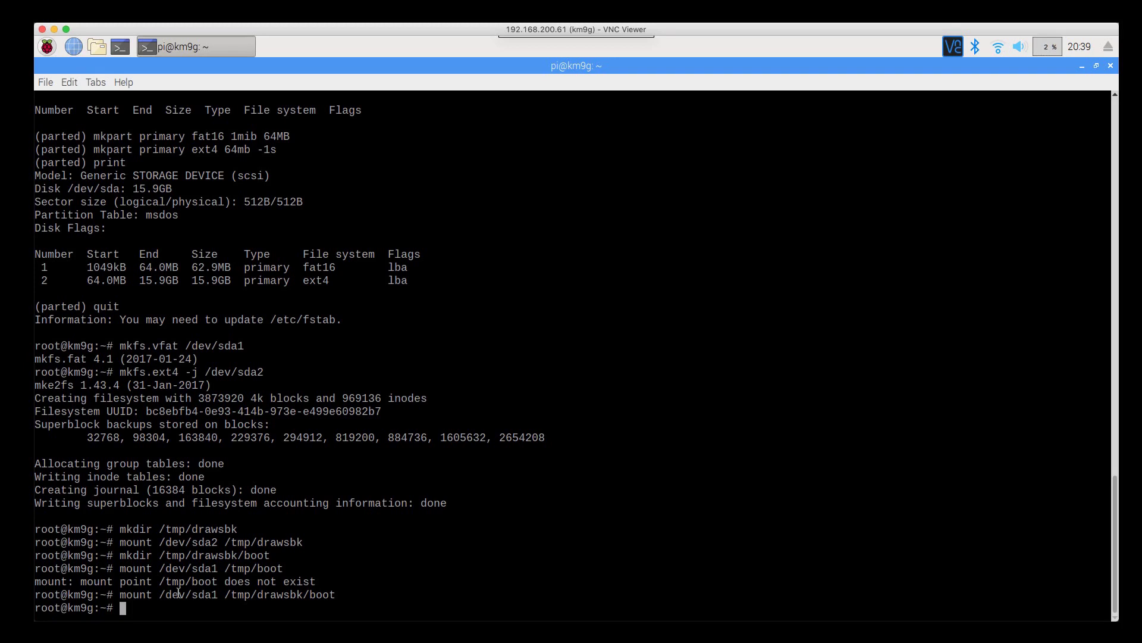
- Run df -h and highlight the size figures of /dev/root, /dev/sda2 and /dev/sda1
type("df -h")
key("Return")
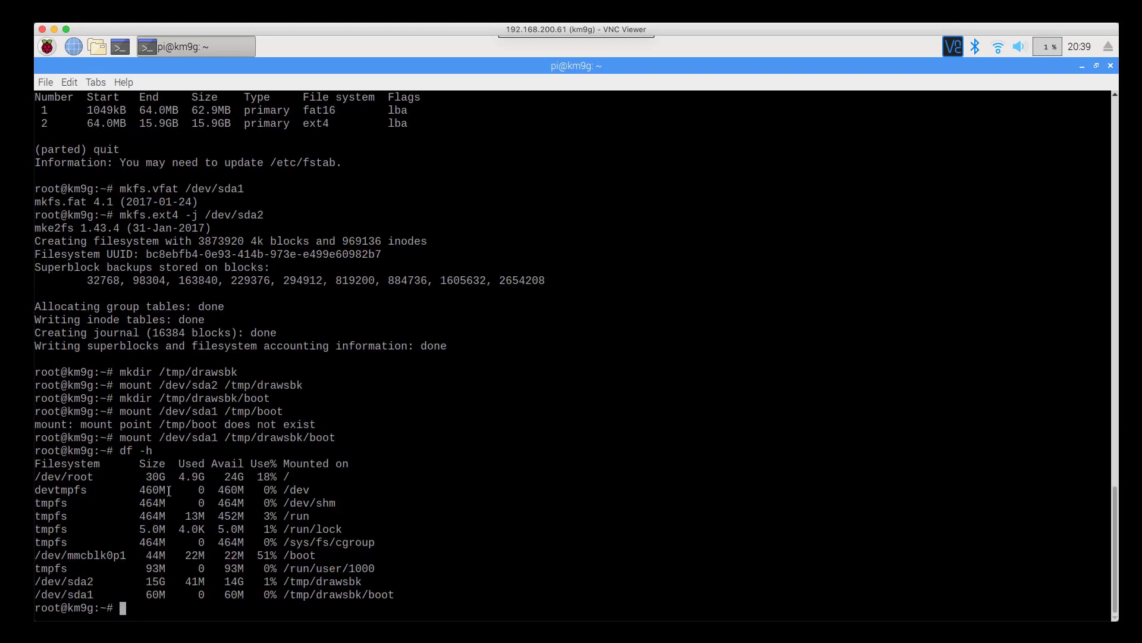
left_click_drag(143, 476, 292, 477)
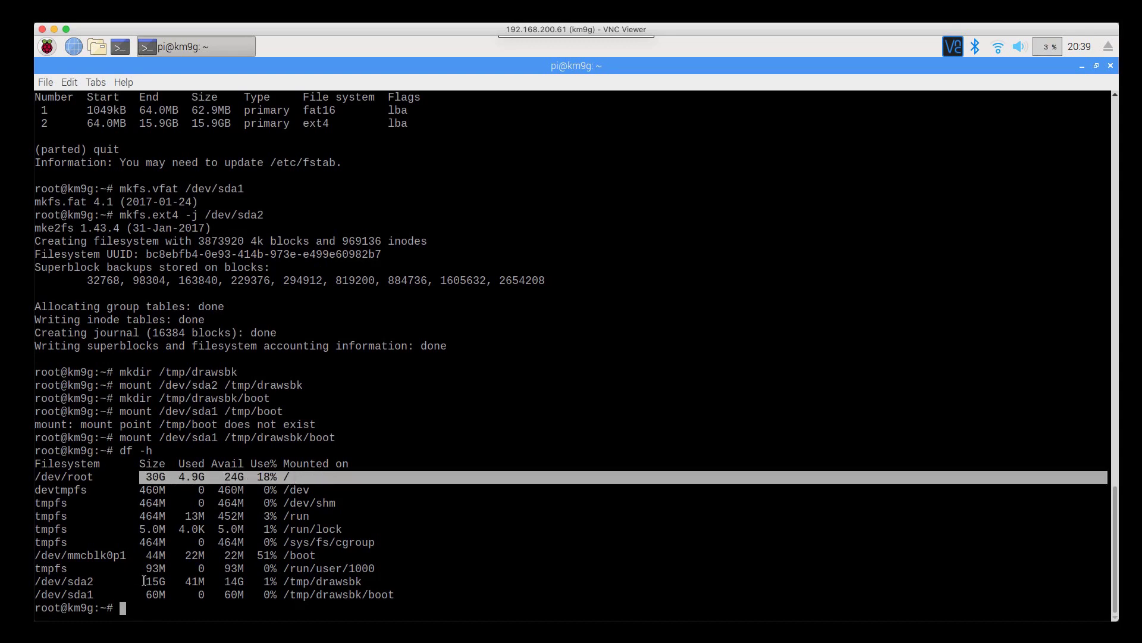
left_click_drag(143, 581, 245, 583)
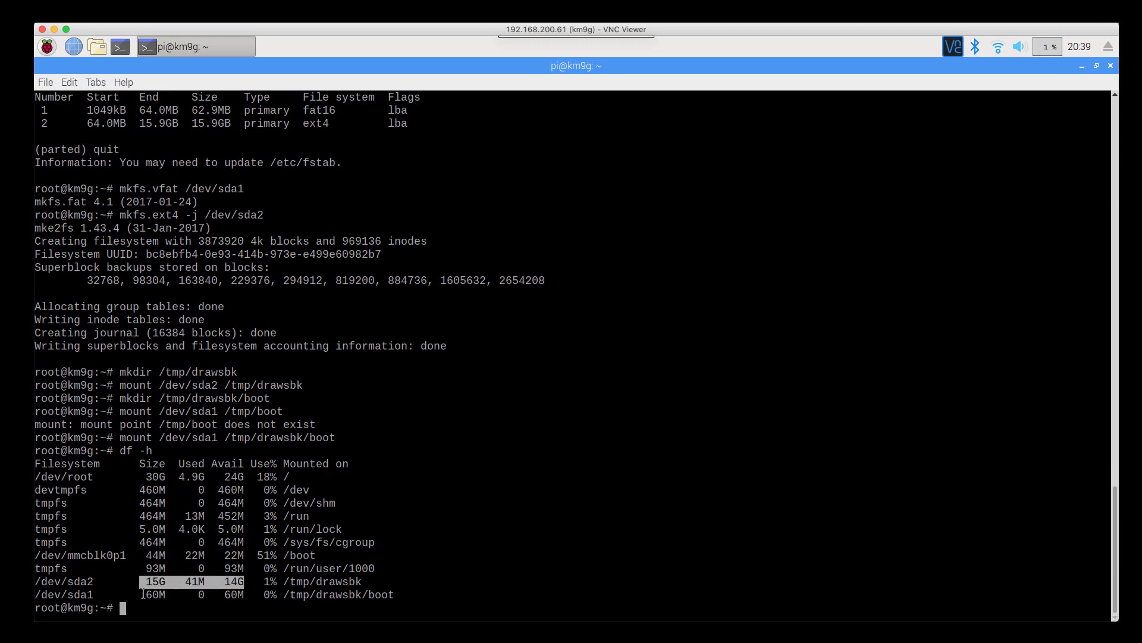
left_click_drag(143, 594, 244, 594)
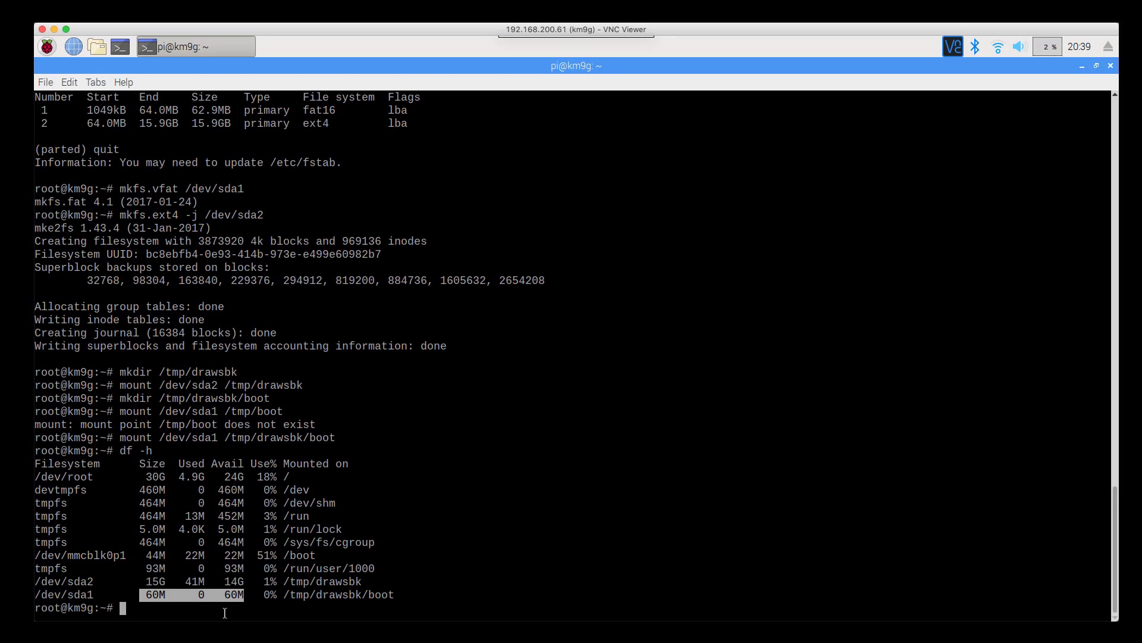
left_click(398, 574)
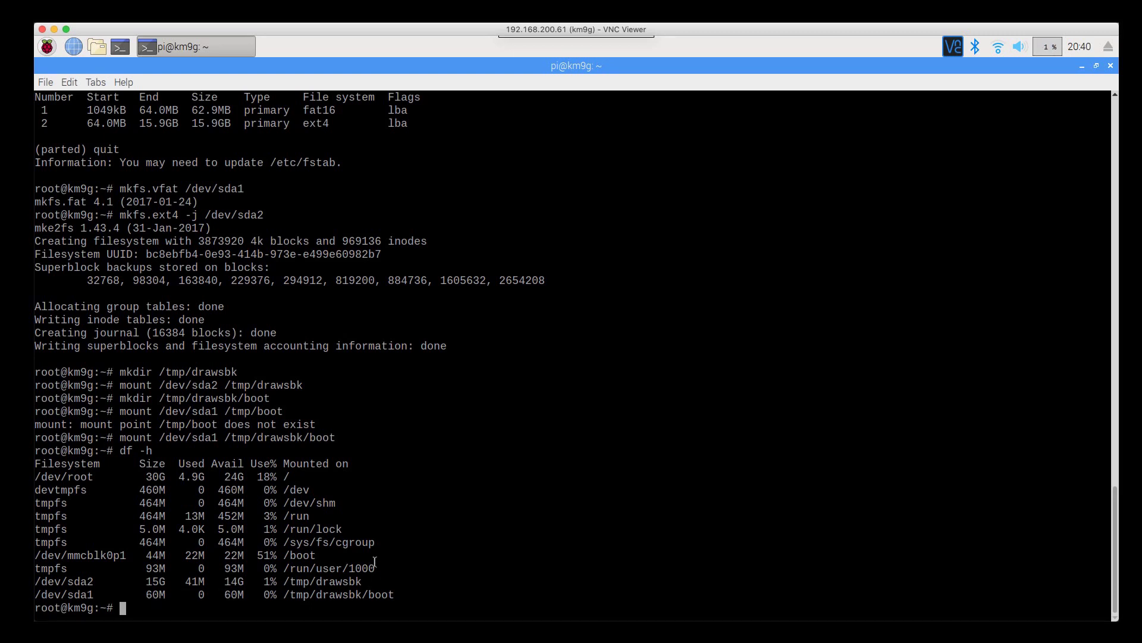
- Compare the 30G root with 4.9G used against the 15G sda2 with 14G available
double_click(162, 477)
double_click(164, 582)
double_click(189, 476)
double_click(228, 581)
left_click(418, 545)
double_click(475, 526)
- Move into /tmp/drawsbk and list it, showing only boot and lost+found
left_click(481, 576)
type("cd /tmp/dra")
key("Tab")
key("Return")
type("ls")
key("Return")
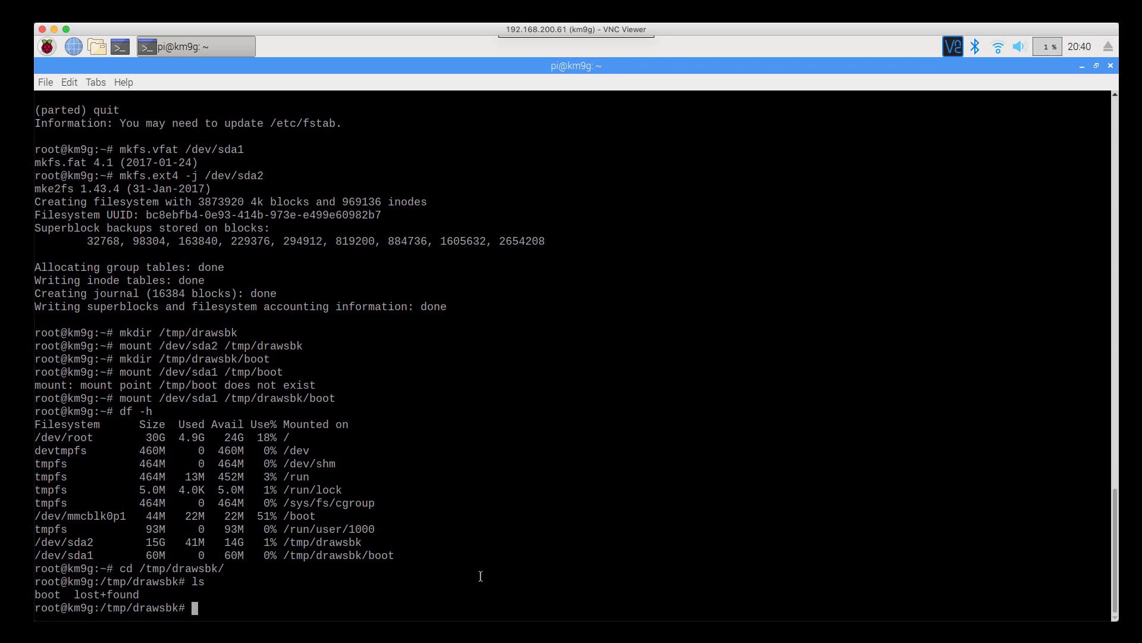
- Return to / and start typing an rsync -av command
type("cd /")
key("Return")
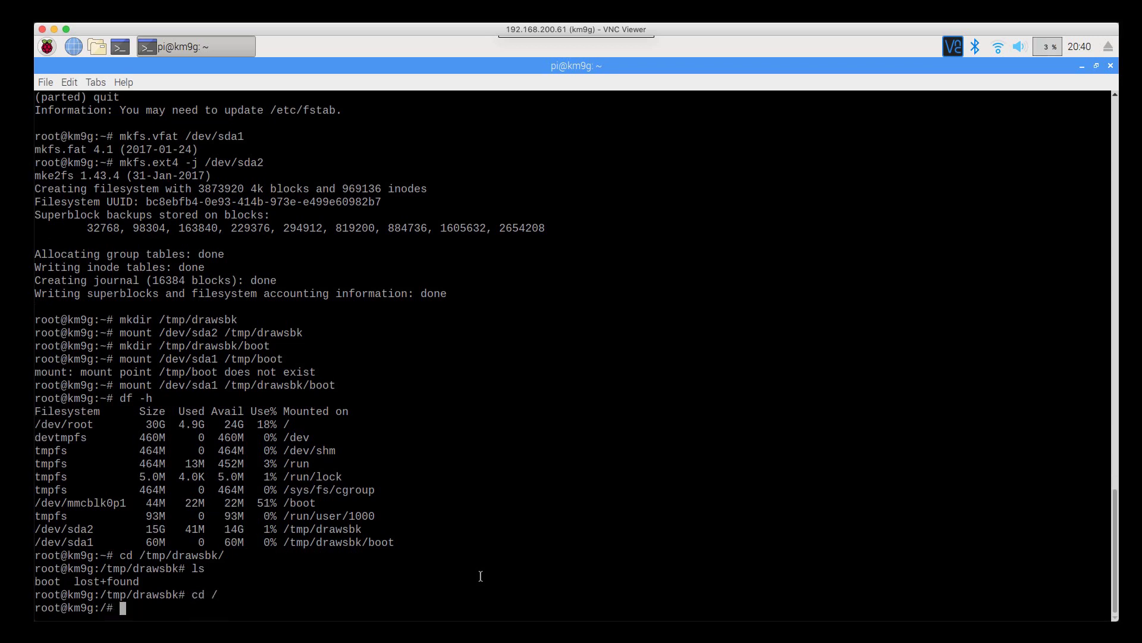
type("rsync -av --")
- Finish the rsync command with --exclude /tmp --one-file-system / /boot /tmp/drawsbk, fixing typos
type("excclude /tmp --on")
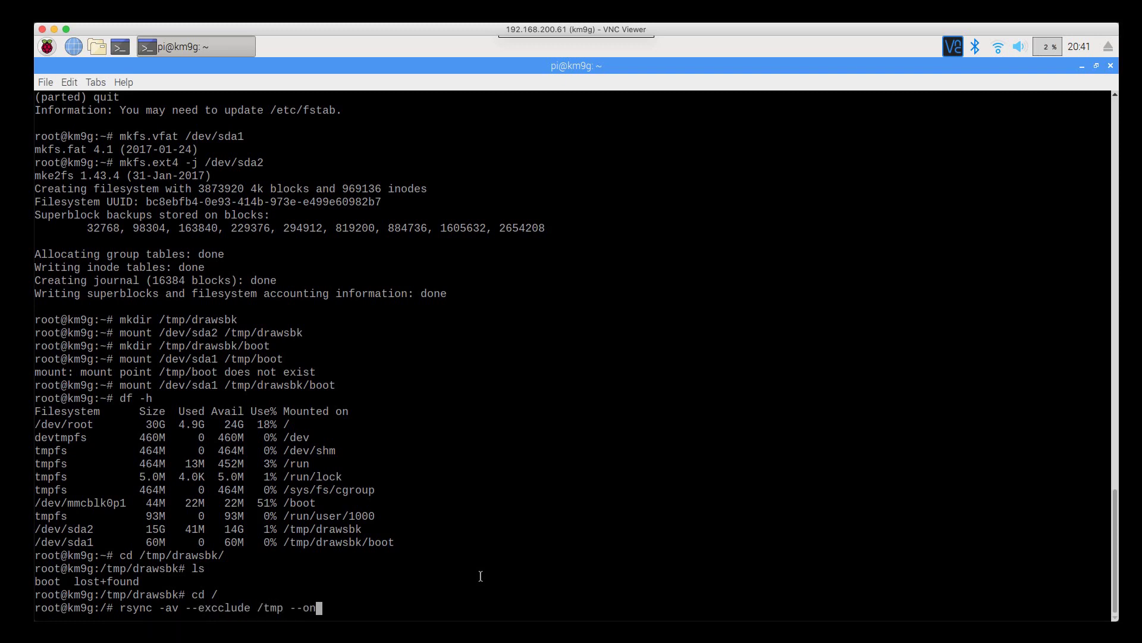
type("e-file-system / /boot /tmp/drawsbk")
key("Left")
key("Left")
key("Left")
key("Left")
key("Left")
key("Left")
key("Left")
key("Left")
key("BackSpace")
key("BackSpace")
type("mp")
key("Left")
key("Left")
key("Left")
key("Left")
key("Left")
key("Left")
key("Left")
key("Left")
key("Left")
key("Left")
key("Left")
key("Left")
key("Left")
key("Left")
key("Left")
key("Left")
key("Left")
key("Left")
key("Left")
key("Left")
key("Left")
key("Left")
key("Left")
key("Left")
key("Left")
key("Left")
key("Left")
key("Left")
key("Left")
key("Left")
key("Left")
key("Left")
key("Left")
key("Left")
key("Left")
key("Left")
key("Left")
key("Left")
key("Left")
key("Left")
key("Right")
key("Right")
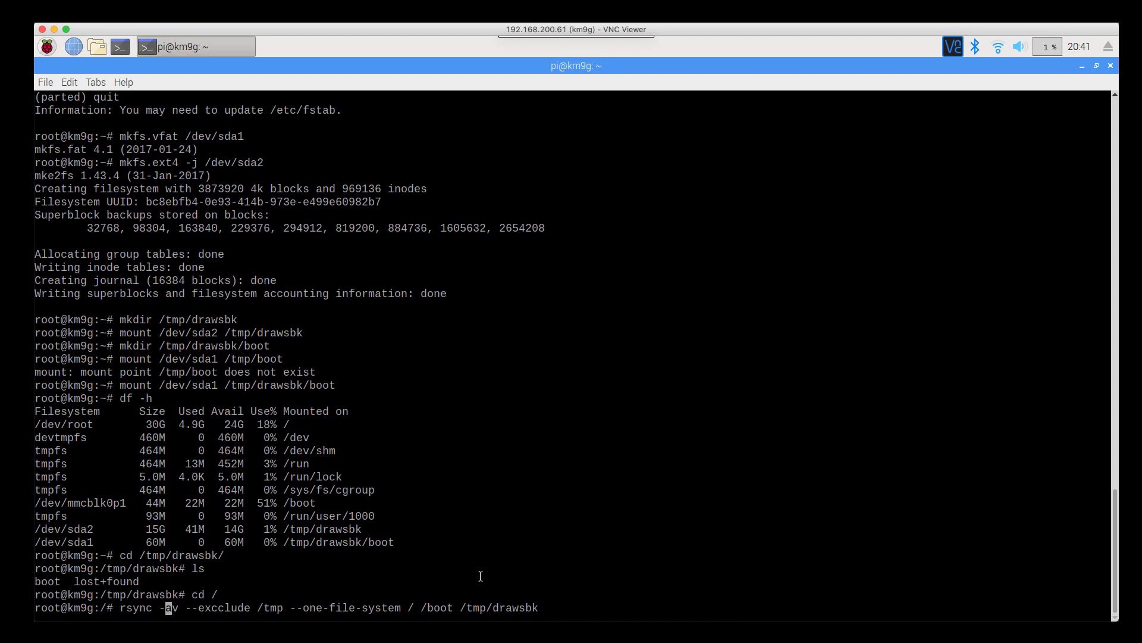
key("Right")
key("Right")
key("Right")
key("Right")
key("Right")
key("Right")
key("Right")
key("Delete")
key("Right")
key("Right")
key("Right")
key("Right")
key("Right")
key("Right")
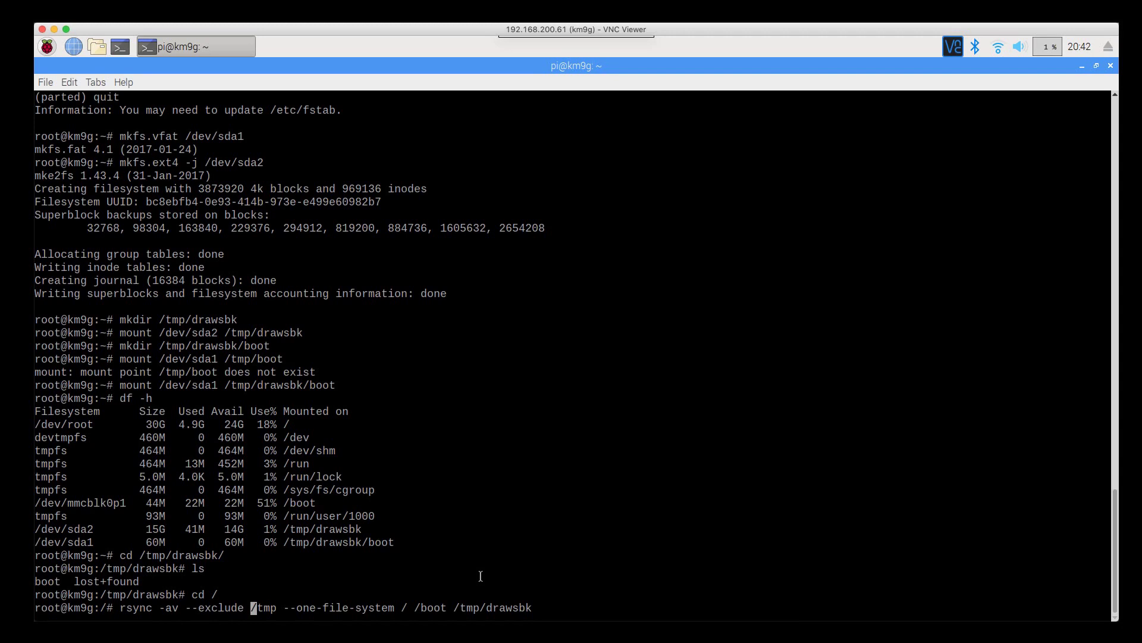
key("Right")
key("Right")
key("Right")
key("Right")
key("Right")
key("Right")
- Check the rsync / and /boot sources against the mounted file systems listed by df
left_click_drag(303, 476, 359, 512)
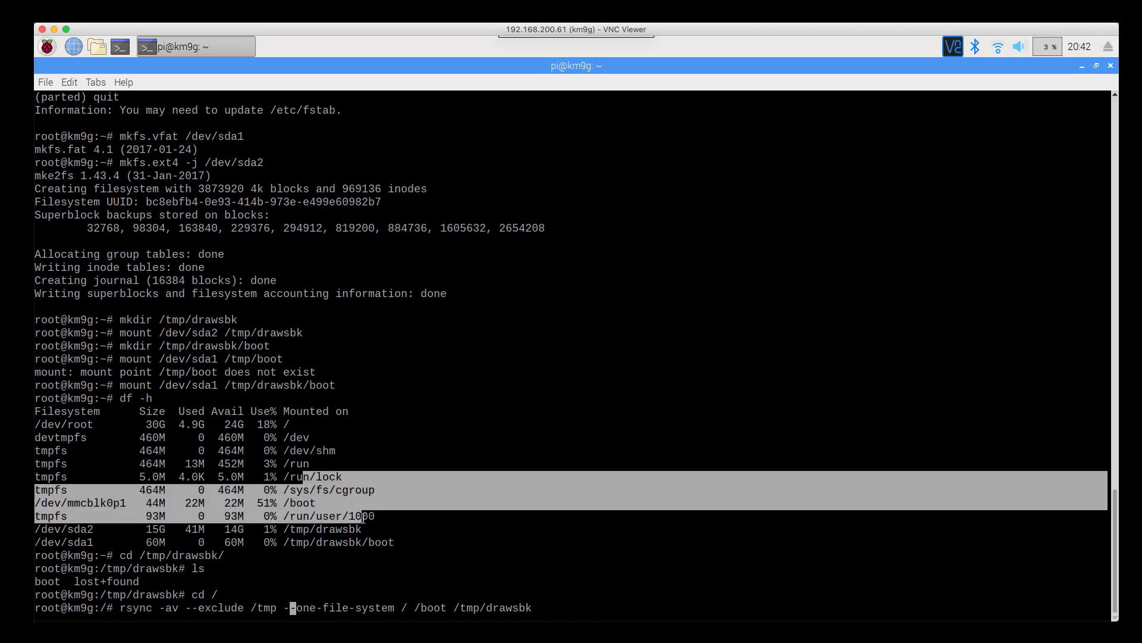
double_click(286, 424)
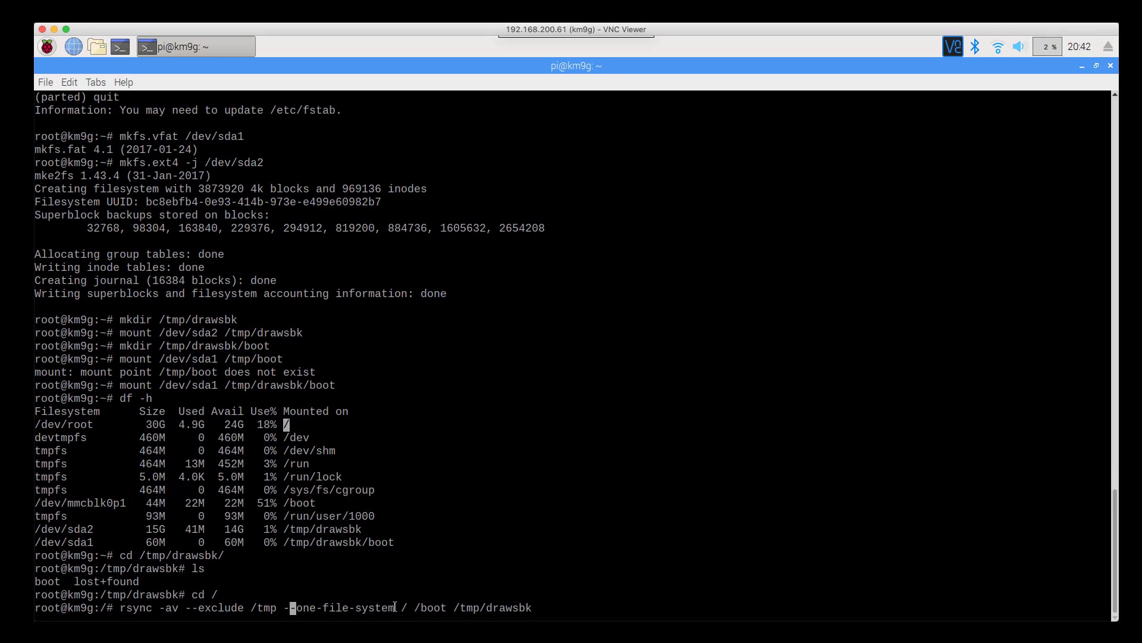
left_click_drag(396, 605, 407, 607)
left_click_drag(288, 437, 402, 542)
left_click(407, 547)
left_click_drag(297, 424, 135, 424)
left_click(300, 432)
left_click_drag(285, 425, 355, 516)
left_click(427, 563)
left_click_drag(415, 607, 441, 606)
left_click_drag(284, 503, 312, 504)
left_click(634, 603)
- Run rsync to copy the system onto the card, about 5,017,378,584 bytes sent
key("Return")
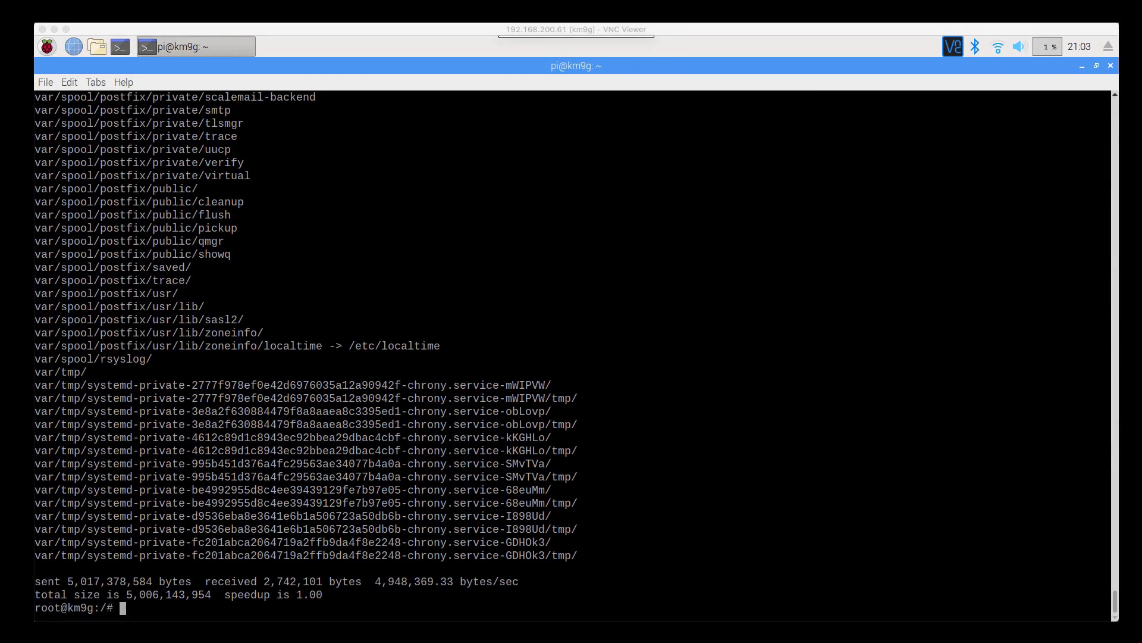
left_click(100, 592)
left_click_drag(68, 581, 189, 583)
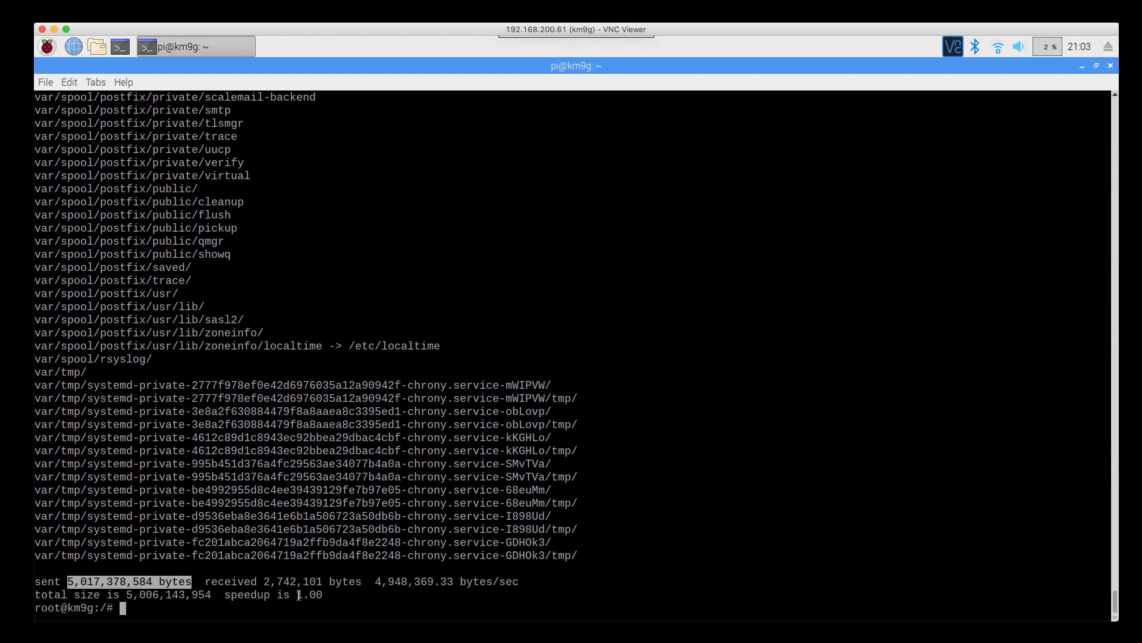
- Confirm with df -h that /dev/sda2 now uses 5.1G, then recall the rsync command
type("df -h")
key("Return")
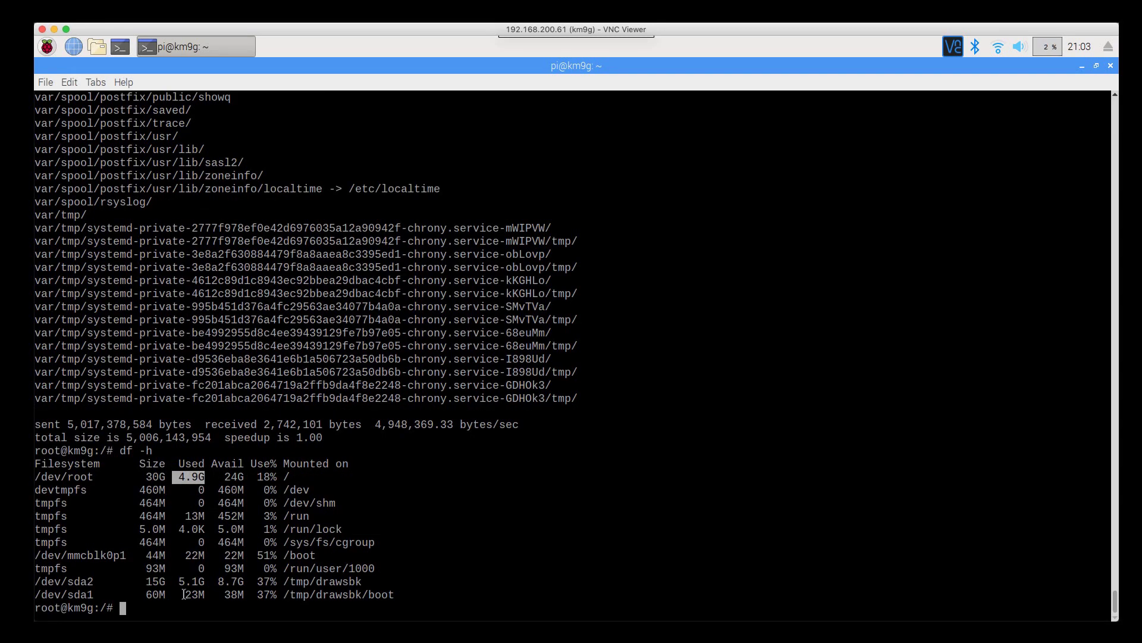
left_click_drag(177, 581, 205, 582)
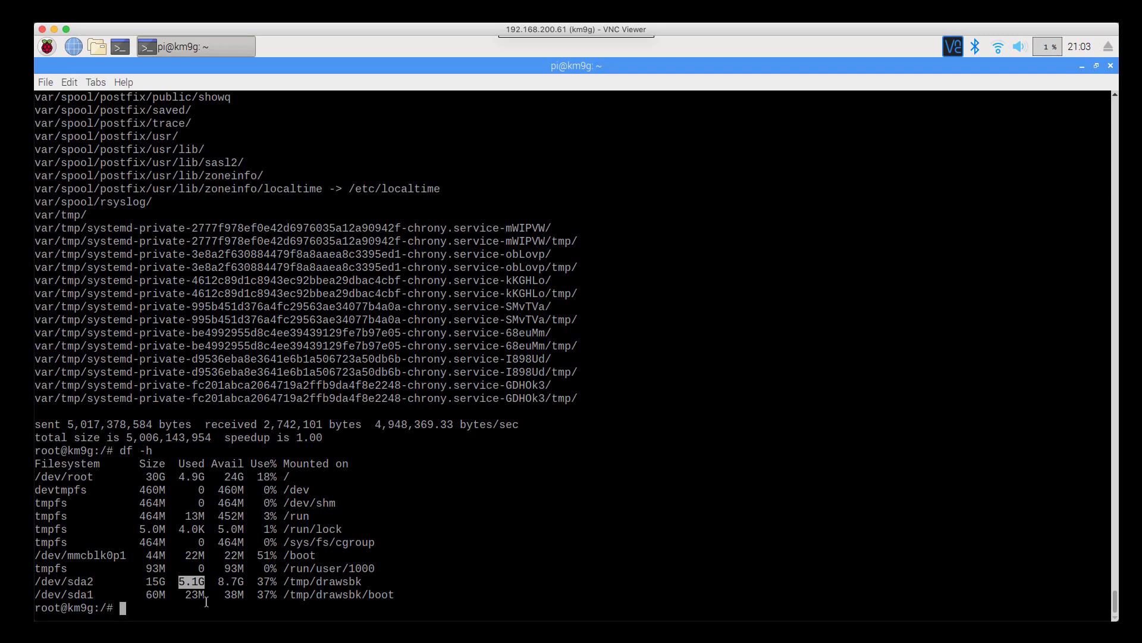
key("Up")
key("Up")
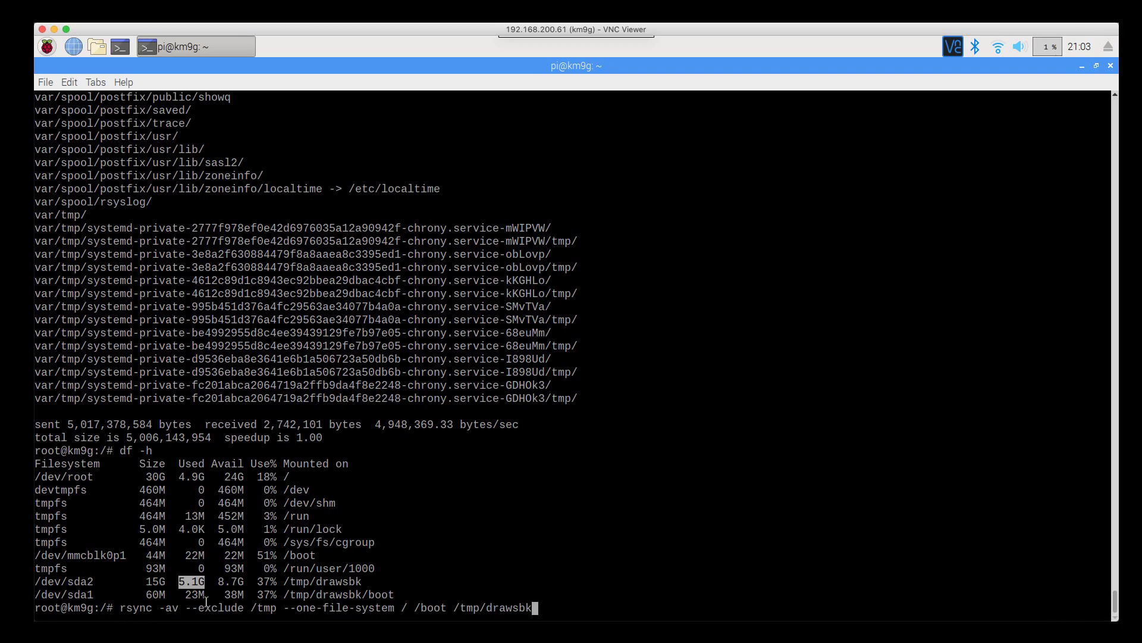
- Rerun the rsync copy so only the recently changed files are sent, about 22,234 bytes received
key("Return")
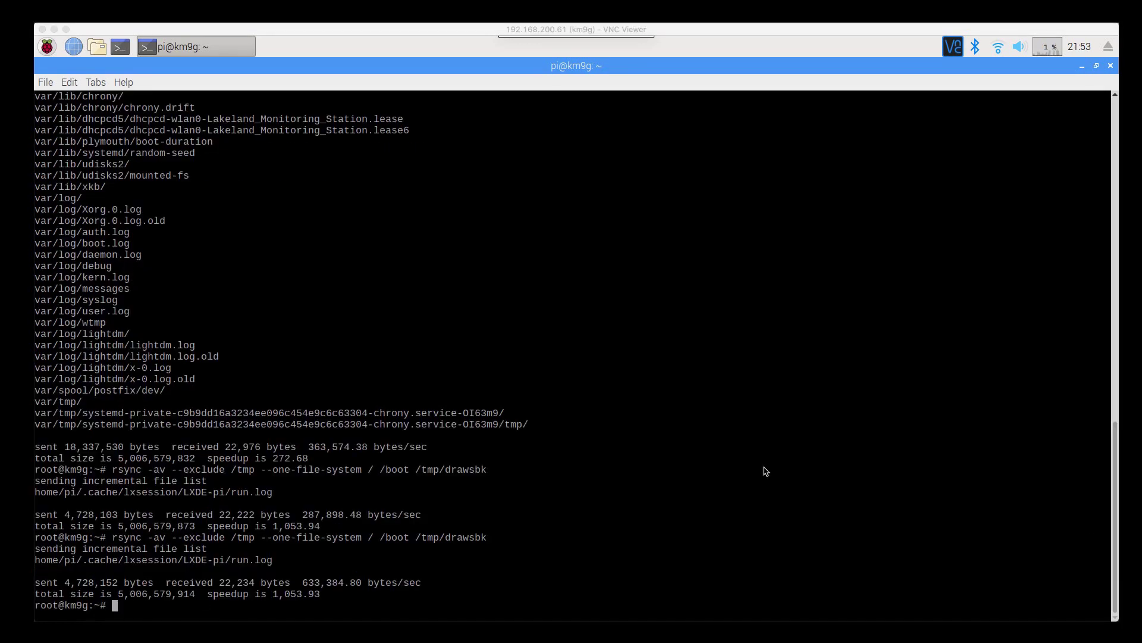
double_click(225, 583)
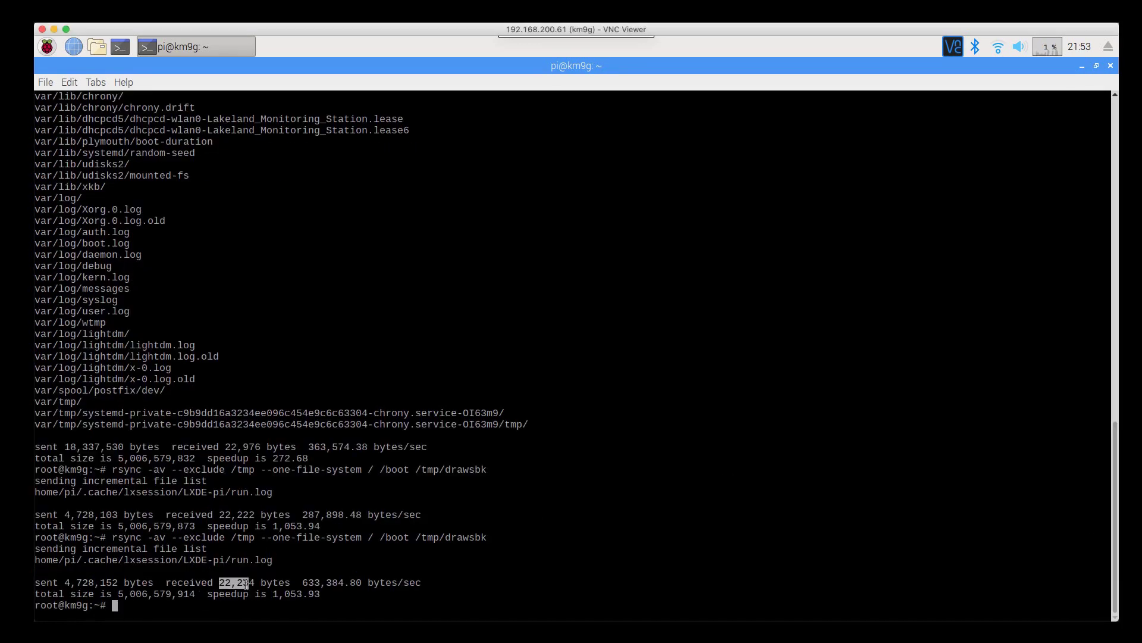
double_click(489, 583)
left_click(492, 523)
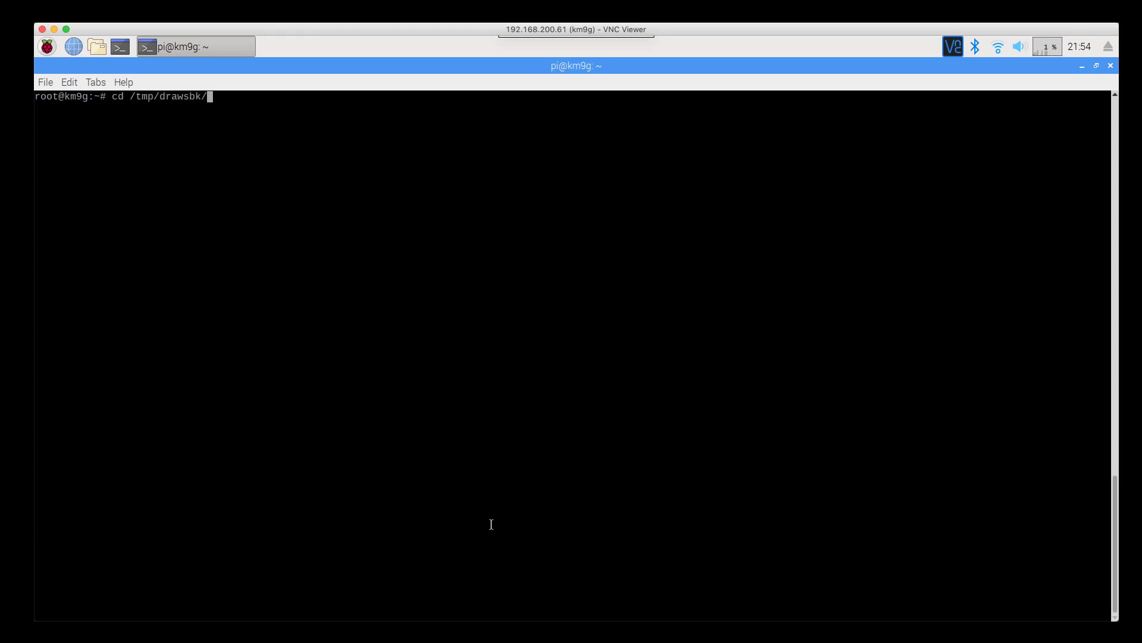
- Go into the card's etc folder and display fstab with its old 3cc3b74c PARTUUIDs
type("etc")
key("Return")
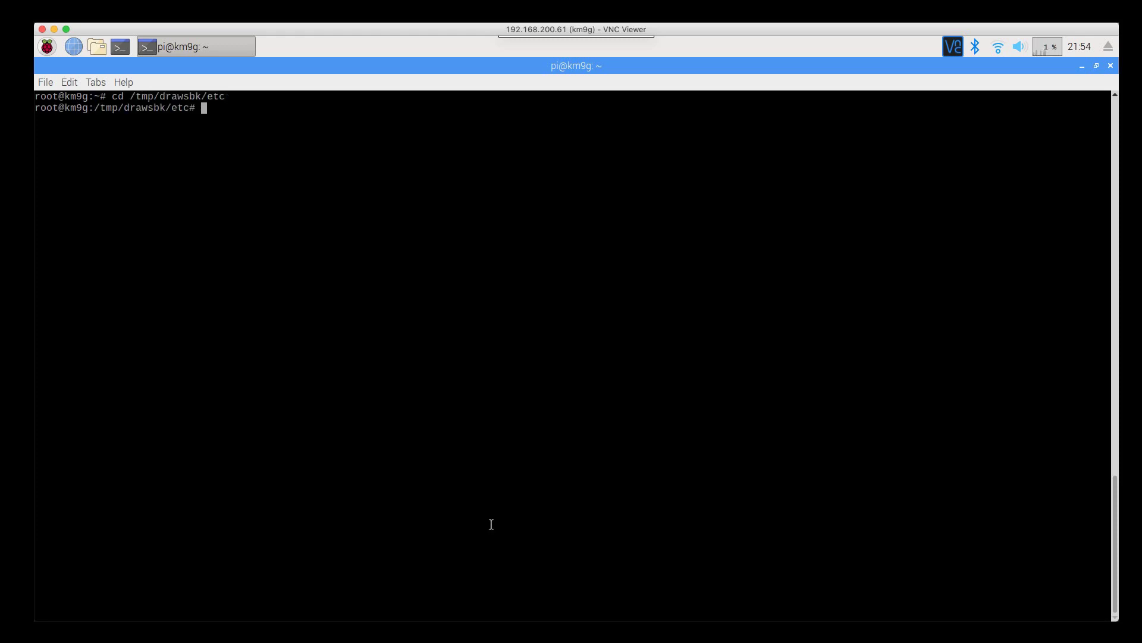
type("cat fstab")
key("Return")
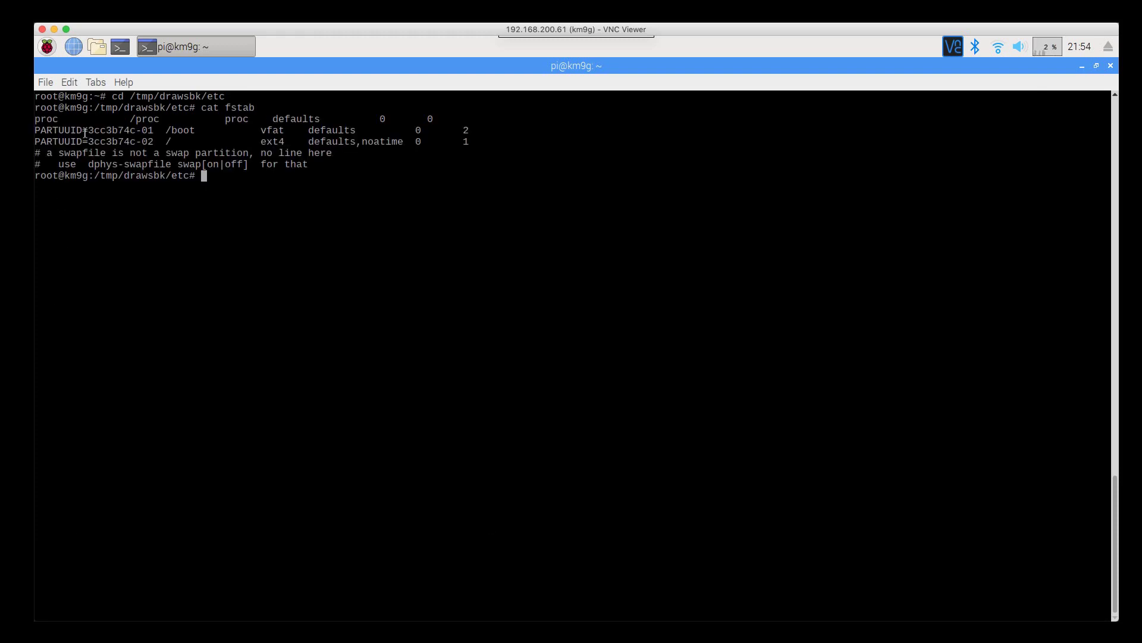
left_click_drag(86, 129, 152, 142)
left_click(198, 273)
- List /dev/disk/by-partuuid/ and copy the new card's 6688a13b ID from sda1
type("ls -al /dev/disk/bt-")
key("BackSpace")
key("BackSpace")
type("y-par")
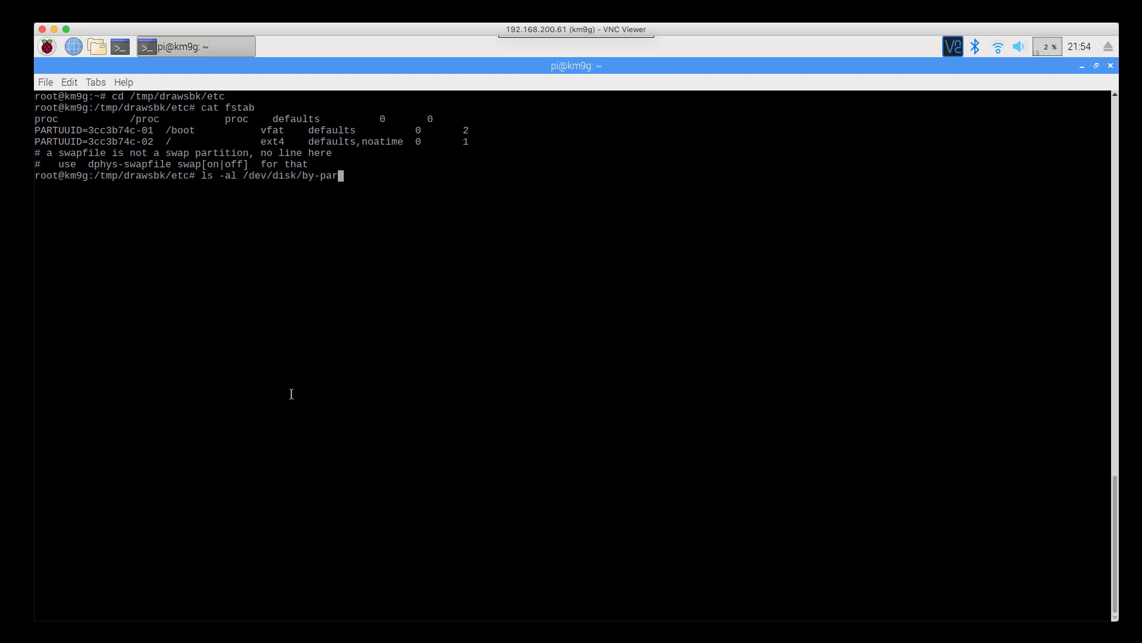
key("Tab")
key("Return")
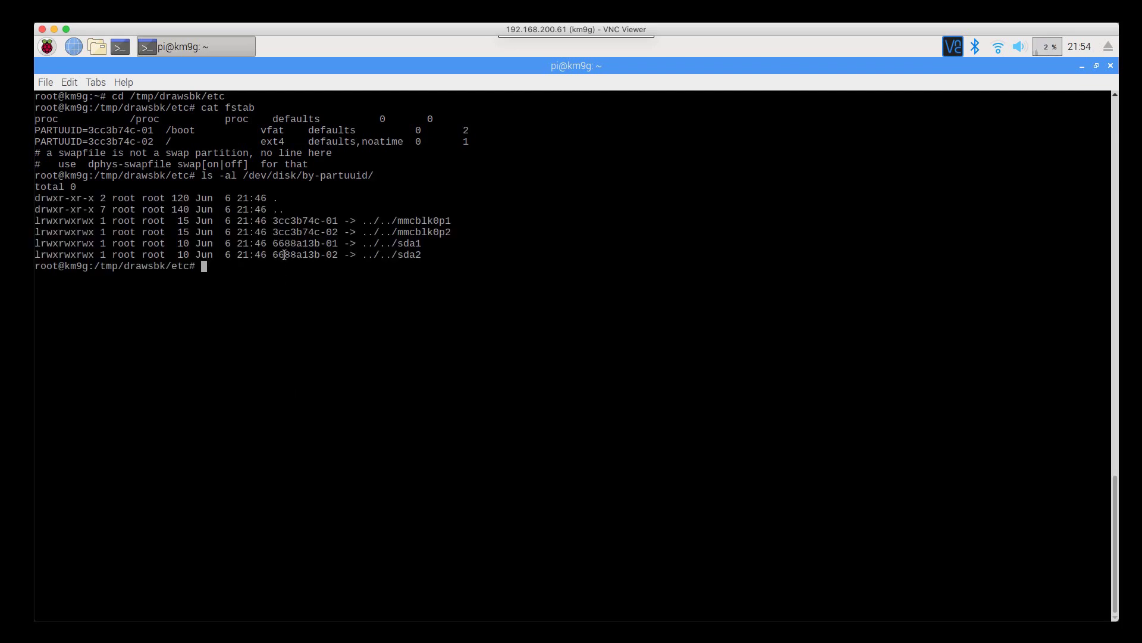
double_click(300, 244)
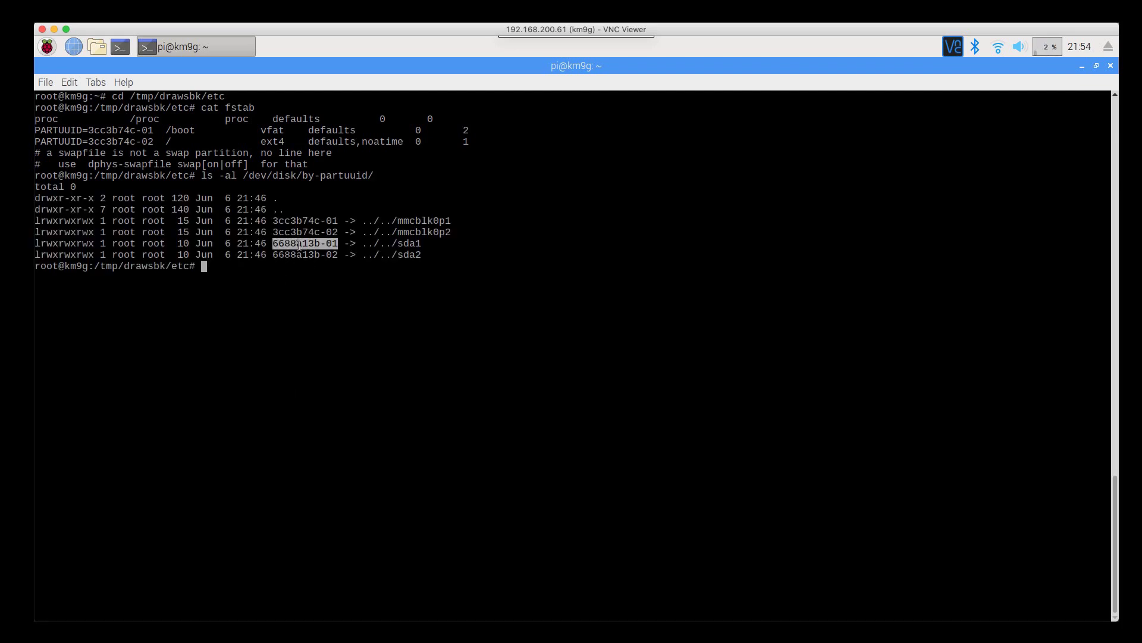
triple_click(393, 317)
left_click(310, 243)
left_click_drag(320, 244, 272, 243)
key("ctrl+c")
- In joe, replace fstab's 3cc3b74c IDs with 6688a13b on the /boot and root lines, and save
type("joe fstab")
key("Return")
key("Right")
key("Right")
key("Right")
key("Right")
key("Right")
key("Right")
key("Right")
key("Right")
key("Right")
middle_click(334, 306)
key("Delete")
key("Delete")
key("Delete")
key("Delete")
key("Delete")
key("Delete")
key("Delete")
key("Delete")
key("Down")
key("Left")
key("Left")
key("Left")
key("Left")
key("Left")
key("Left")
key("Left")
key("Left")
middle_click(333, 305)
key("Delete")
key("Delete")
key("Delete")
key("Delete")
key("Delete")
key("Delete")
key("Delete")
key("Delete")
key("ctrl+k")
key("x")
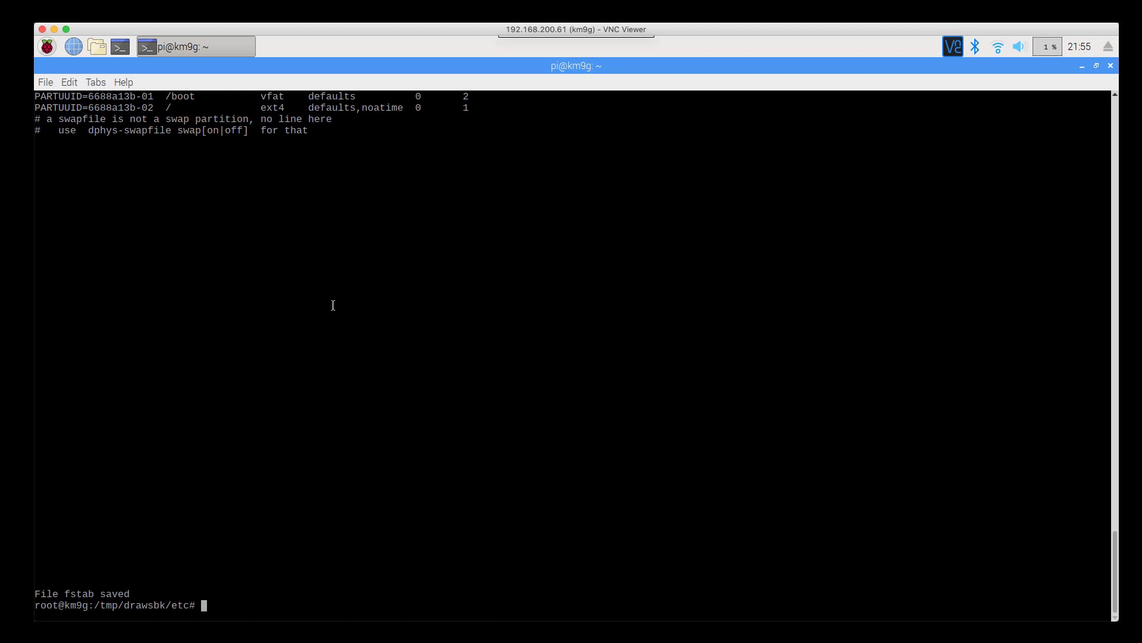
- Move to the card's boot folder and start editing cmdline.txt with joe
type("cd ..")
key("Return")
type("cd boot")
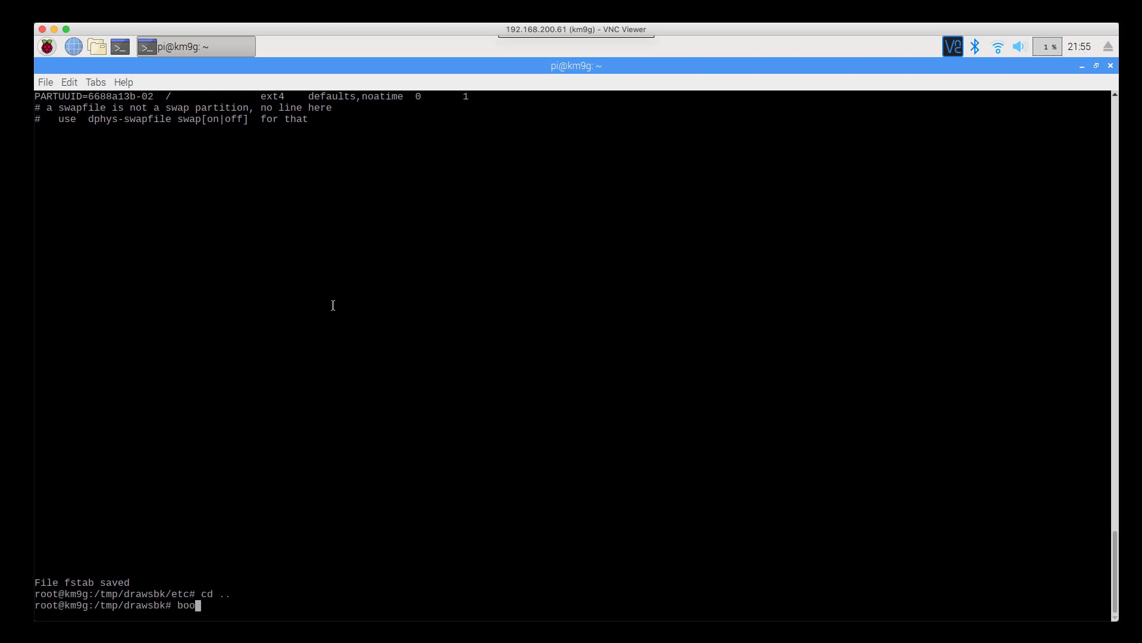
key("Return")
type("joe cmdline.txt")
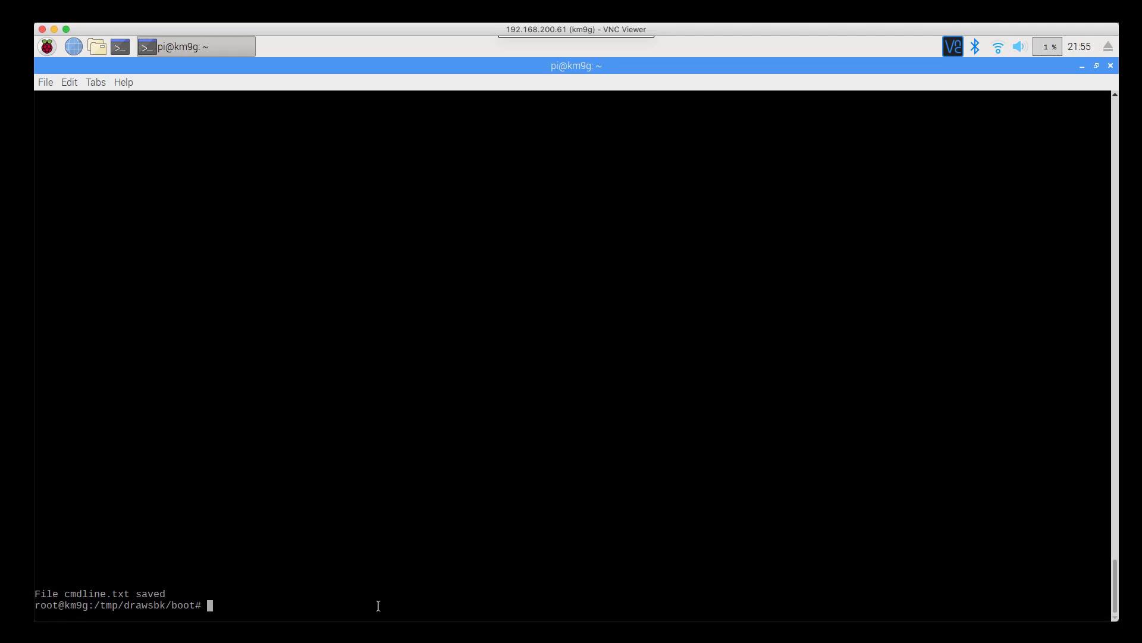
- Compare the sda1/sda2 (6688a13b) and mmcblk0p1/p2 (3cc3b74c) PARTUUIDs, then run sudo shutdown now
type("ls -al /dev/disk/by-partuuid/")
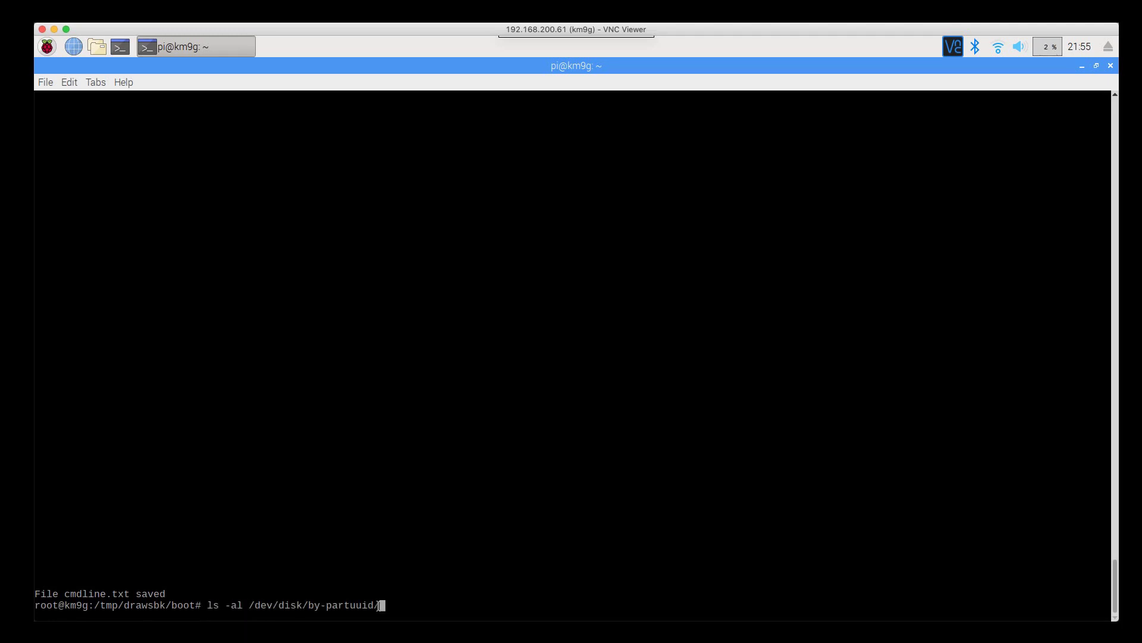
key("Return")
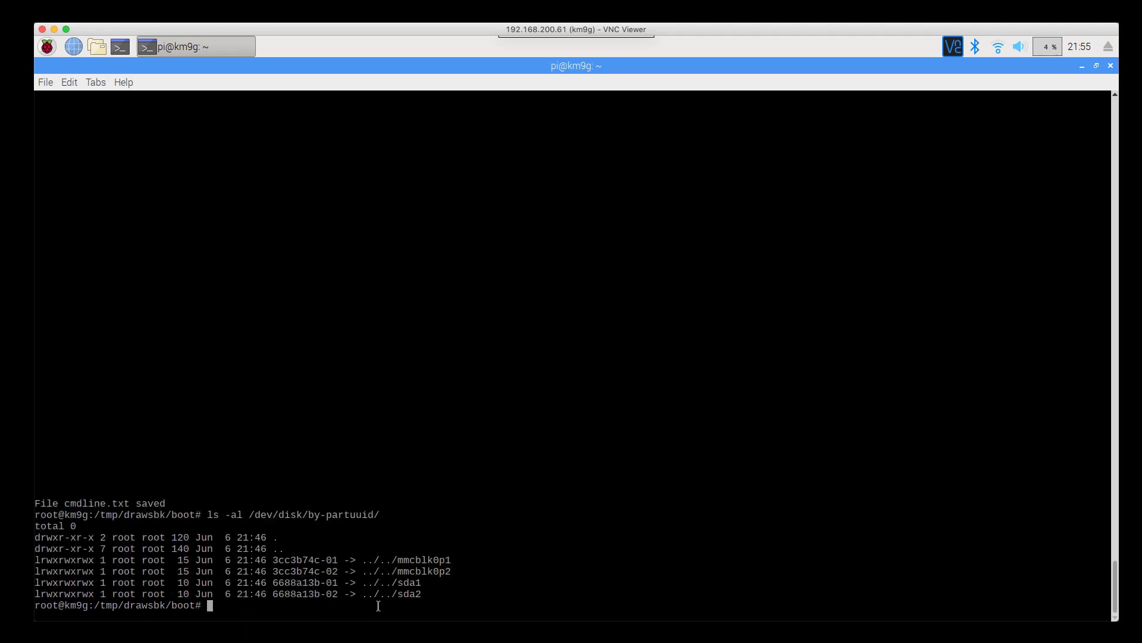
left_click_drag(430, 594, 397, 583)
left_click(418, 589)
left_click_drag(456, 571, 390, 558)
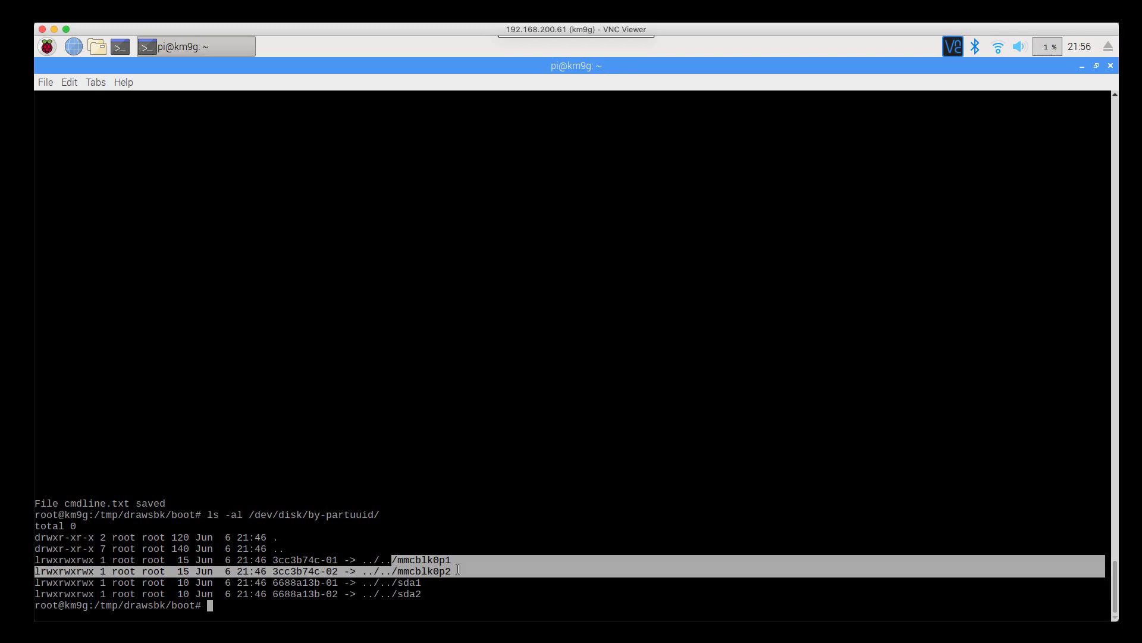
left_click(471, 512)
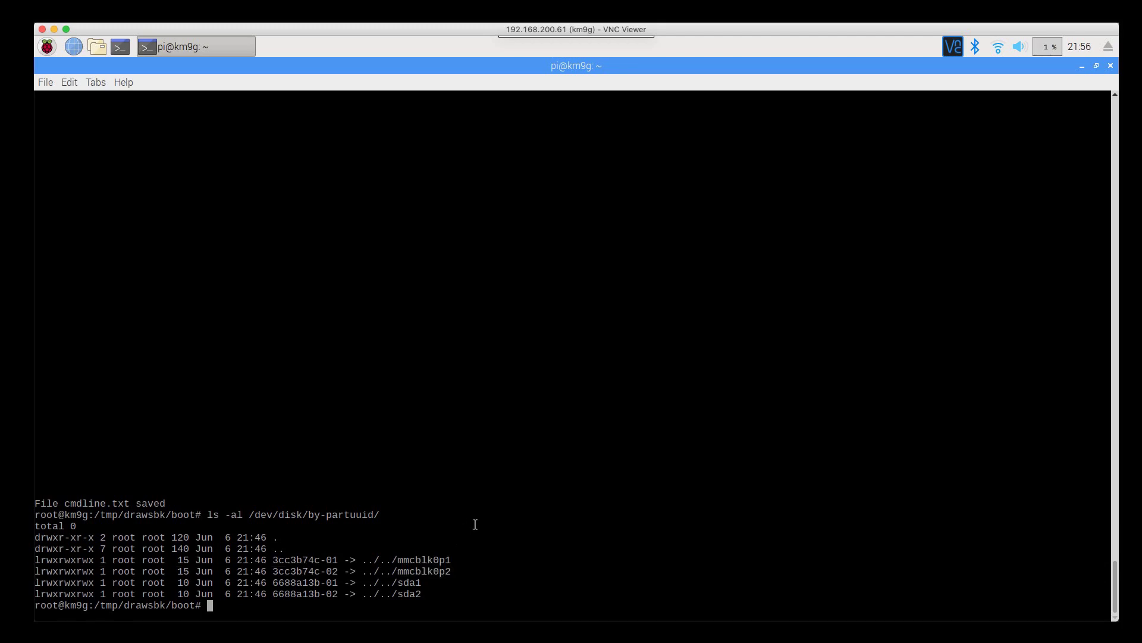
type("sudo shutdown now")
key("Return")
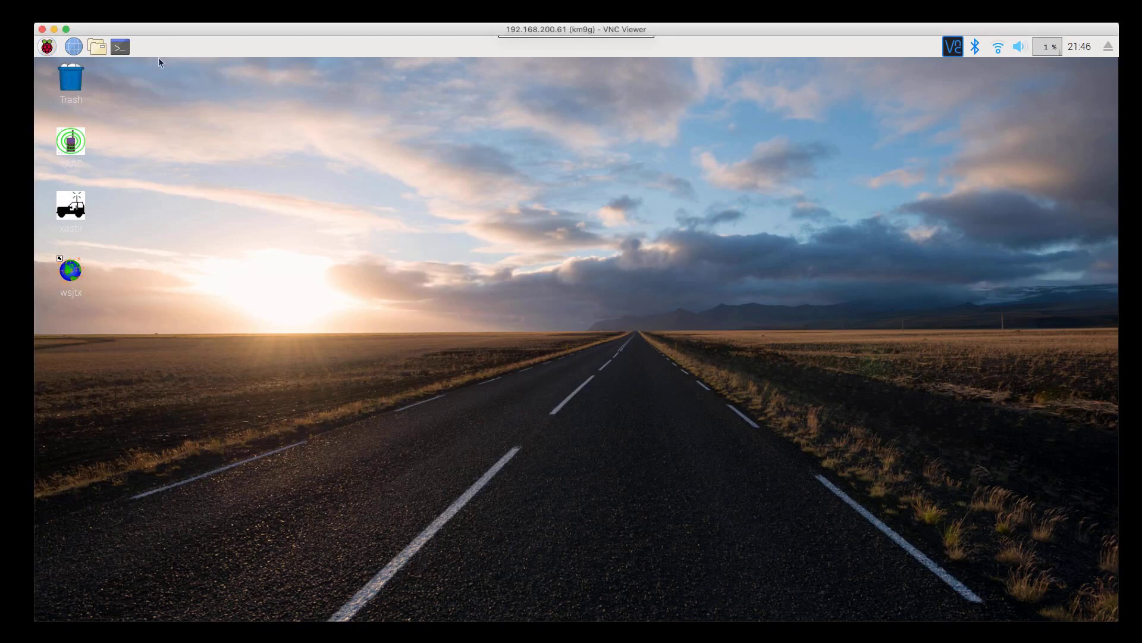
- Run df -h in a new terminal to confirm /dev/root is 15G, then run sudo shutdown now
left_click(121, 47)
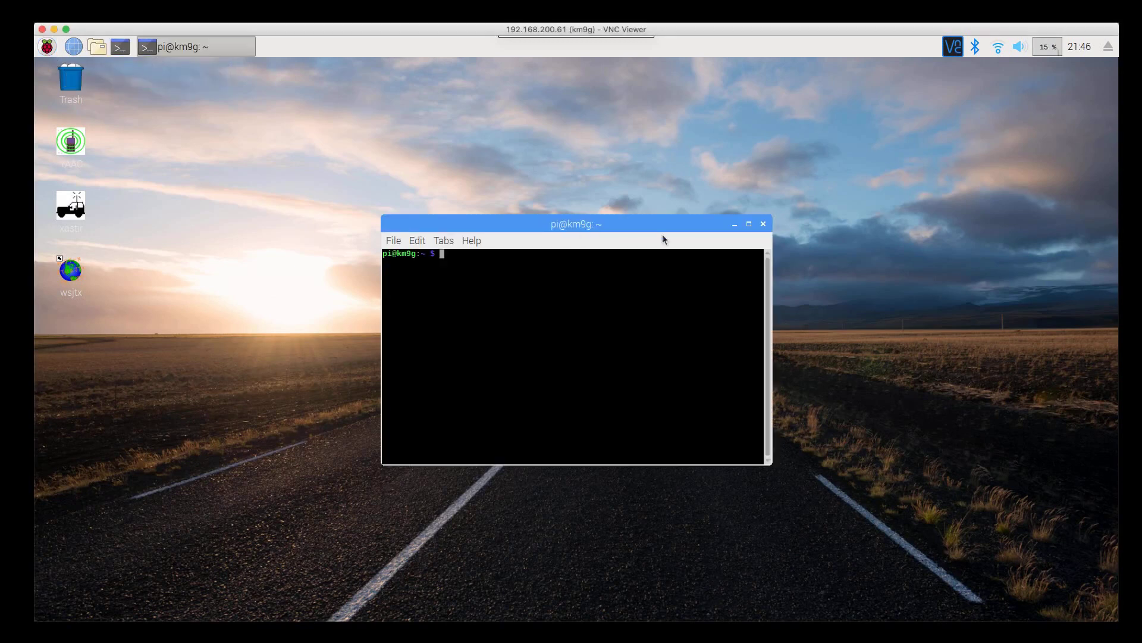
type("df -h")
key("Return")
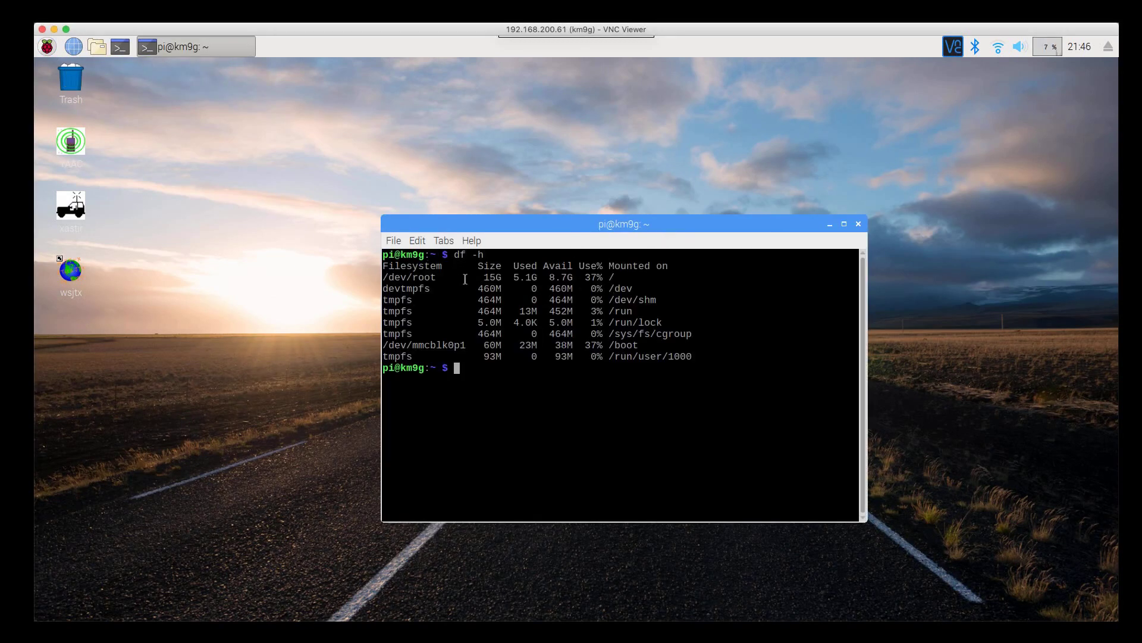
left_click_drag(395, 277, 649, 279)
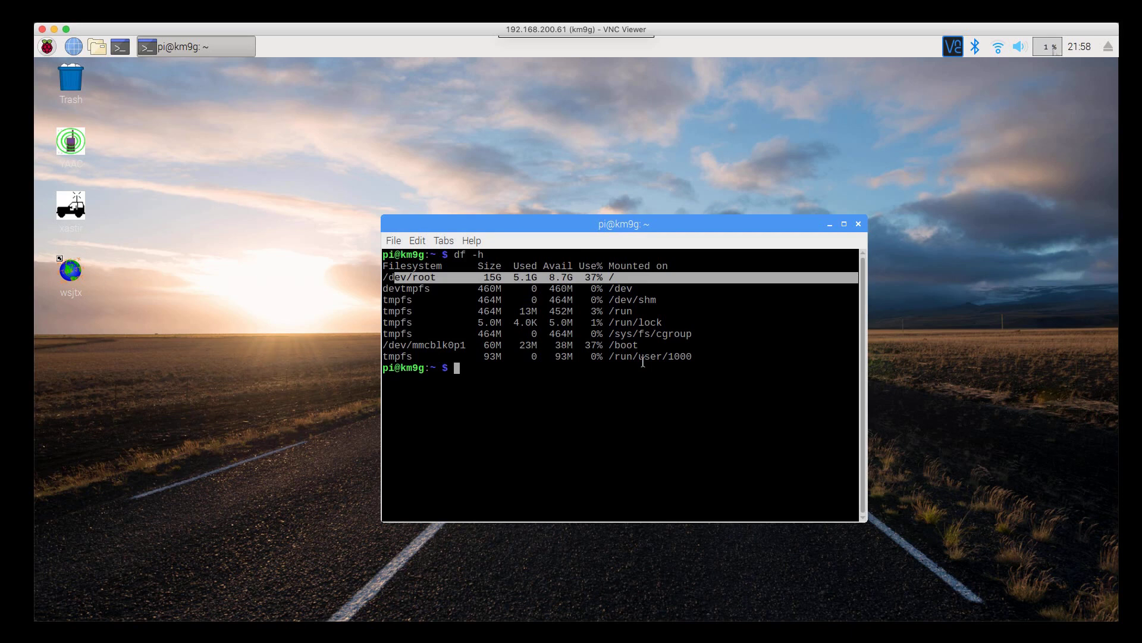
type("sudo shutdown now")
key("Return")
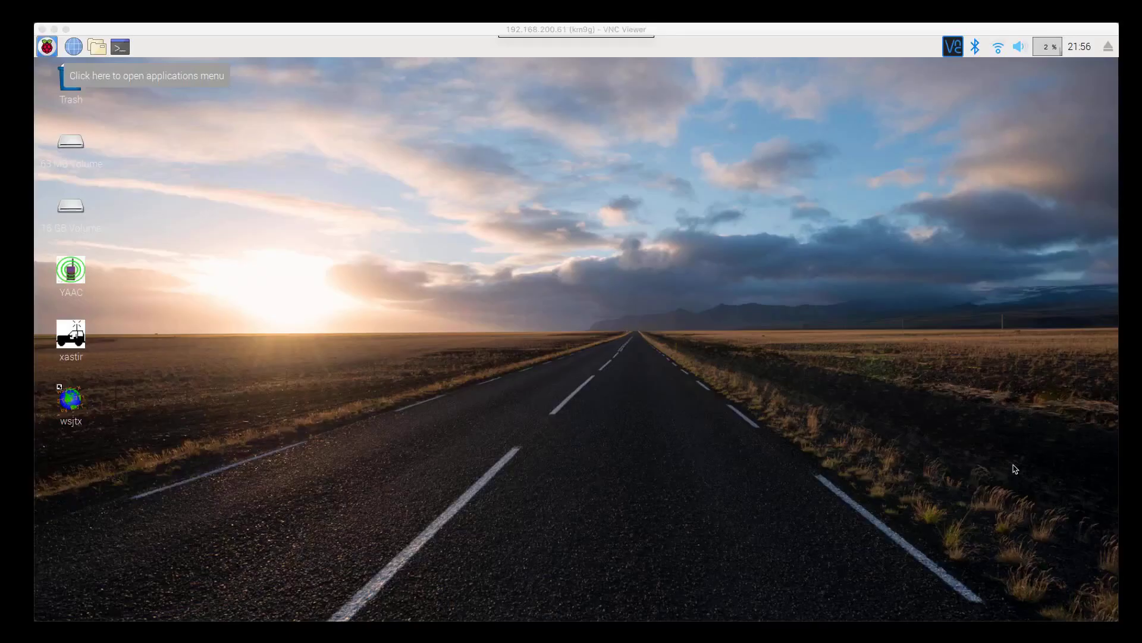
- Run df -h showing /dev/root at 30G and the 15G sda2 clone, then close the terminal with Ctrl+D
left_click(122, 47)
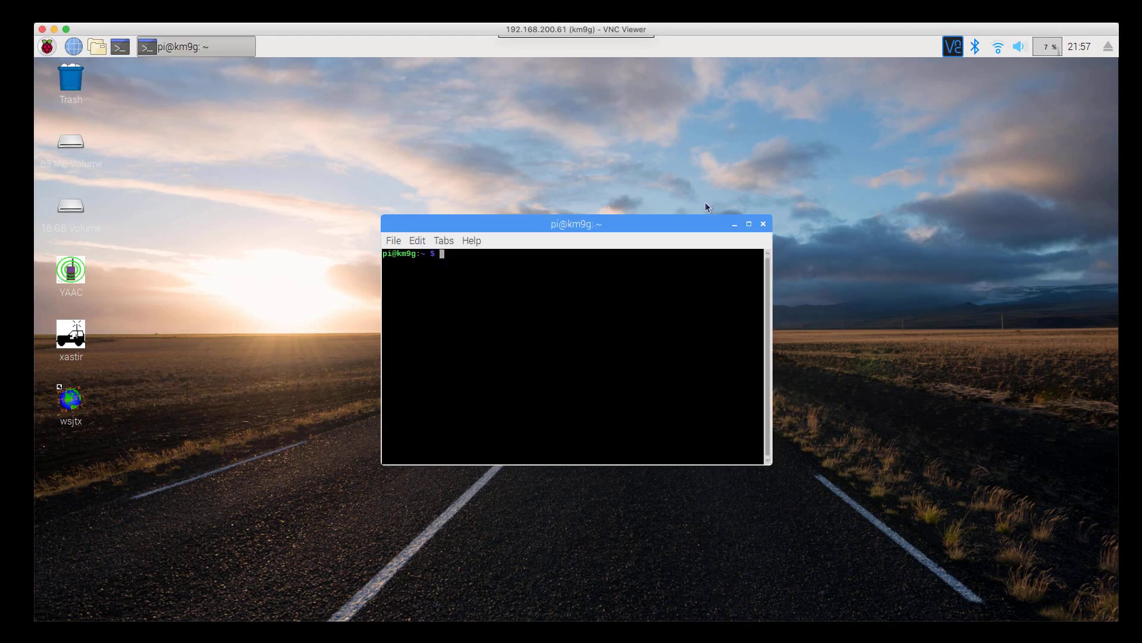
type("df -h")
key("ctrl+plus")
key("ctrl+plus")
key("ctrl+plus")
key("Return")
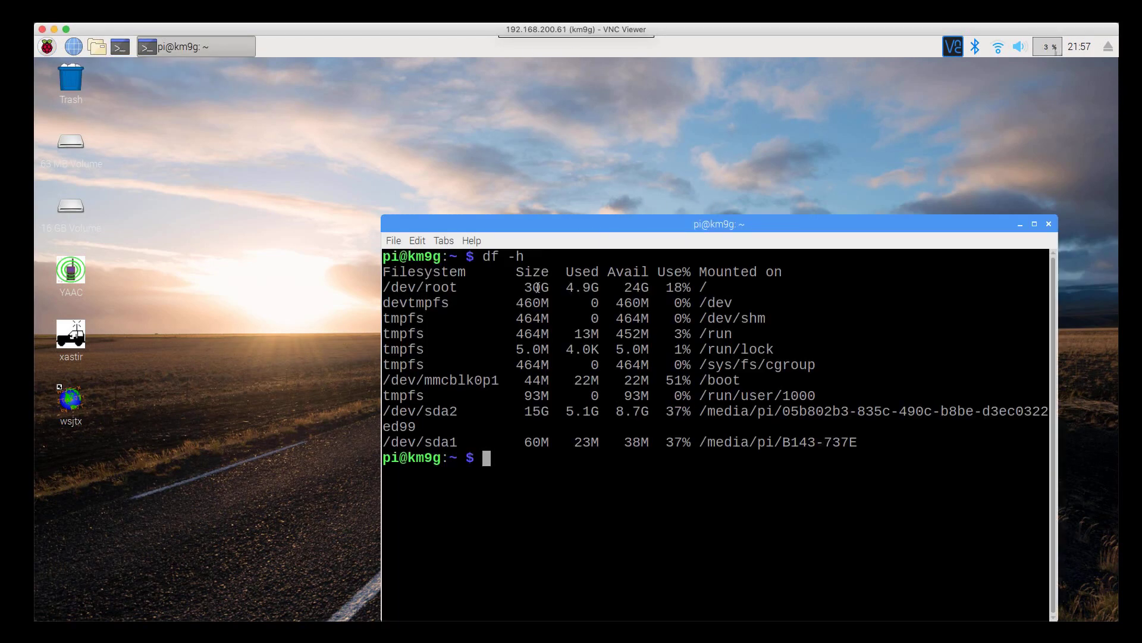
left_click_drag(441, 288, 774, 296)
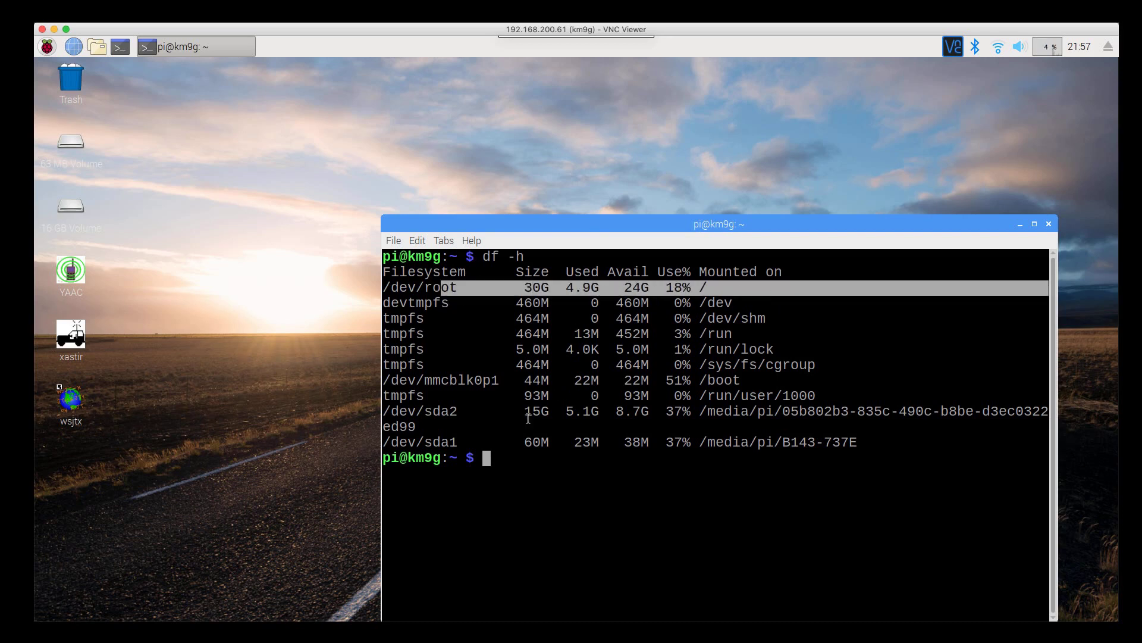
left_click_drag(516, 412, 650, 438)
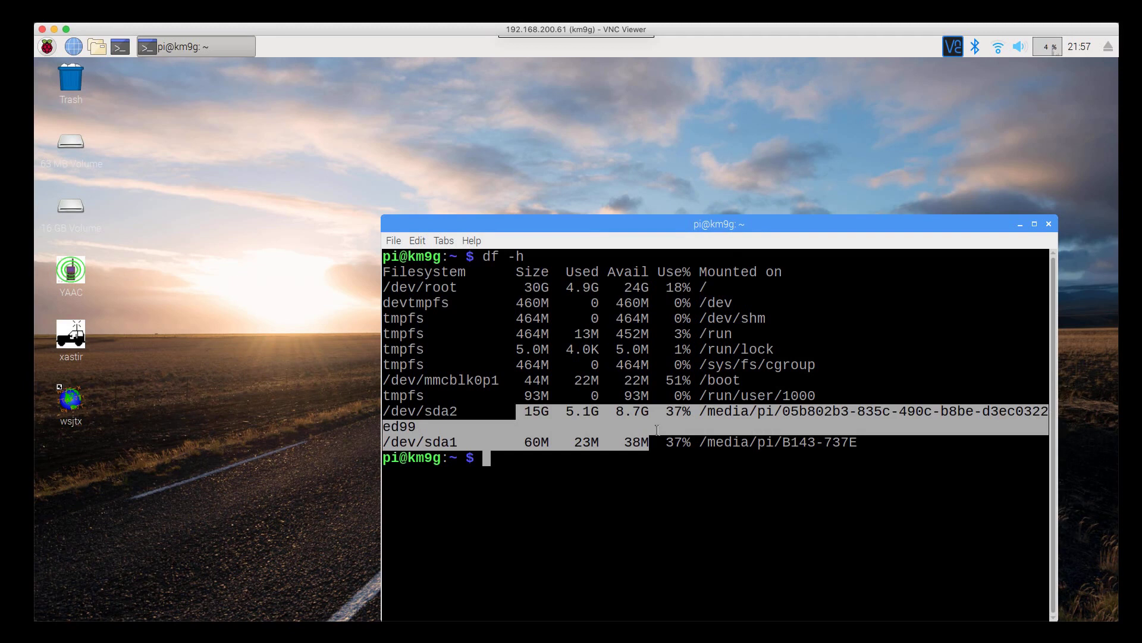
left_click(619, 484)
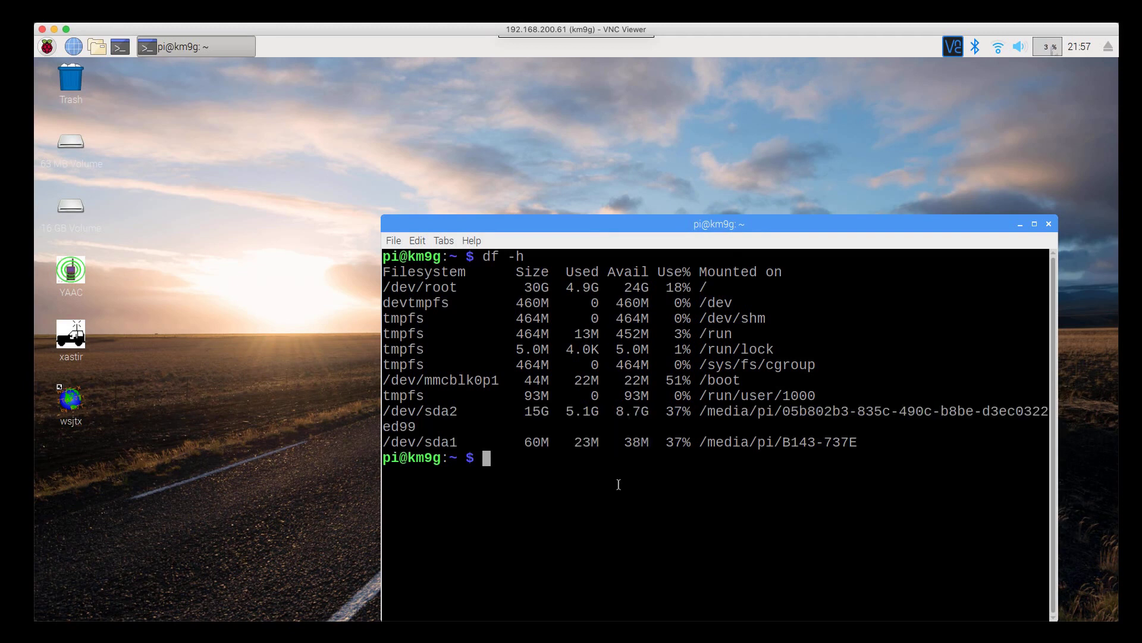
key("ctrl+d")
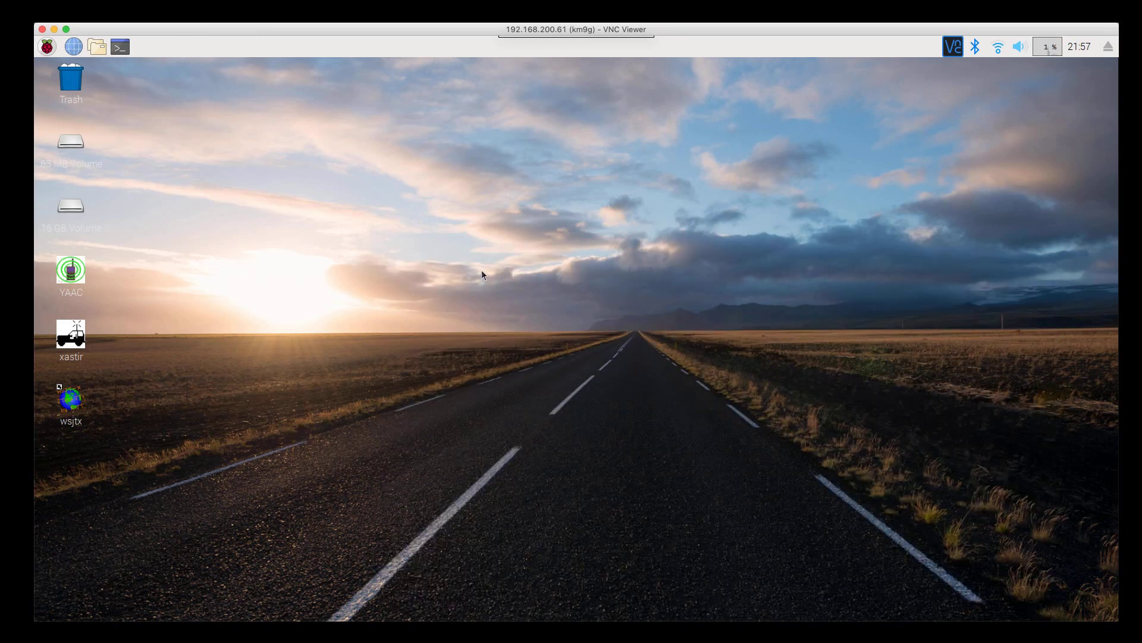
- Launch SD Card Copier, set source SL32G and destination Generic STORAGE DEVICE, and start the copy
left_click(50, 49)
mouse_move(164, 159)
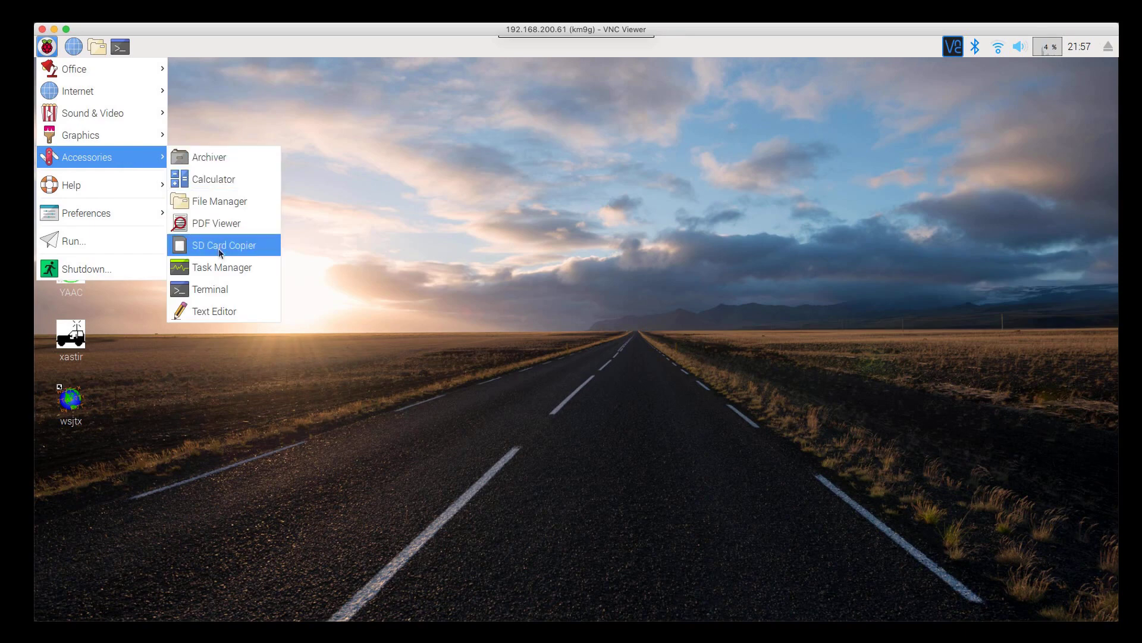
left_click(220, 249)
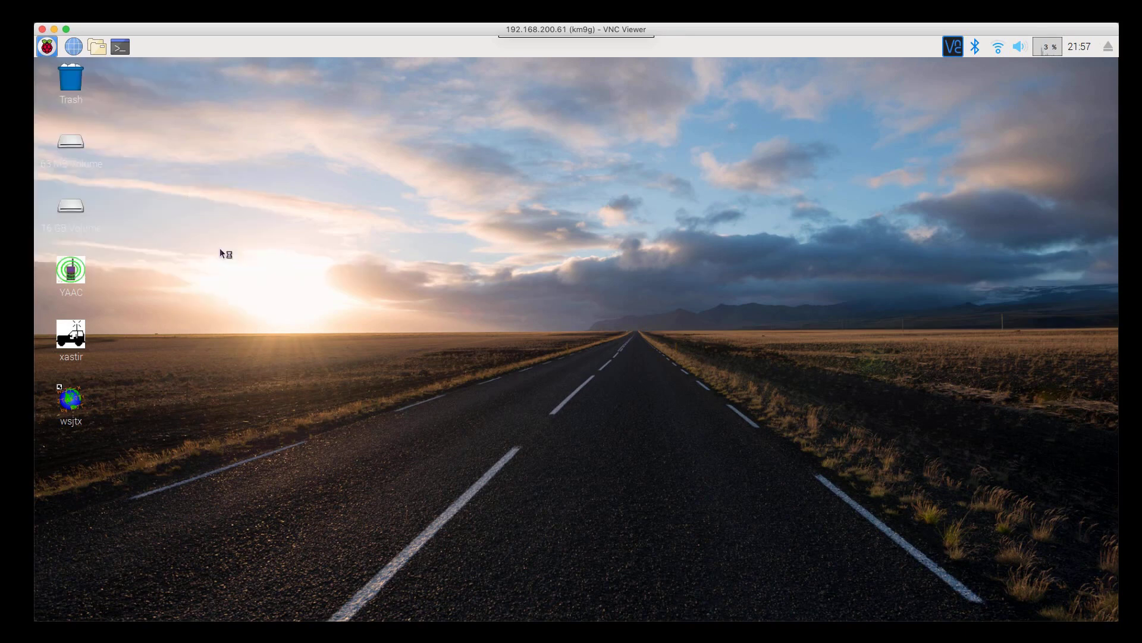
left_click(599, 315)
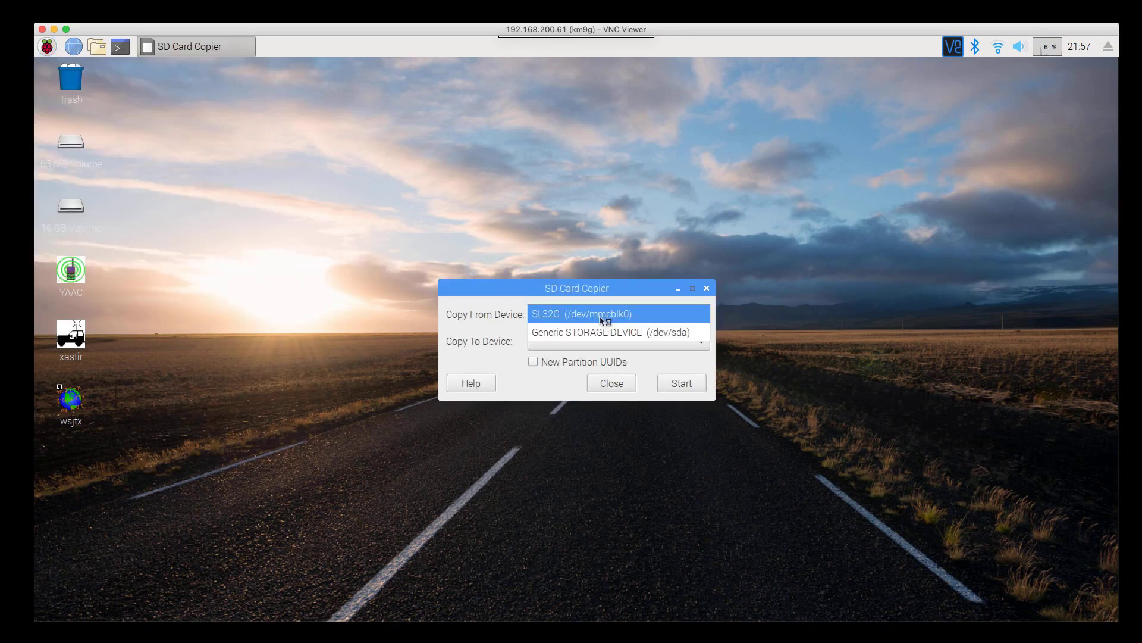
left_click(655, 319)
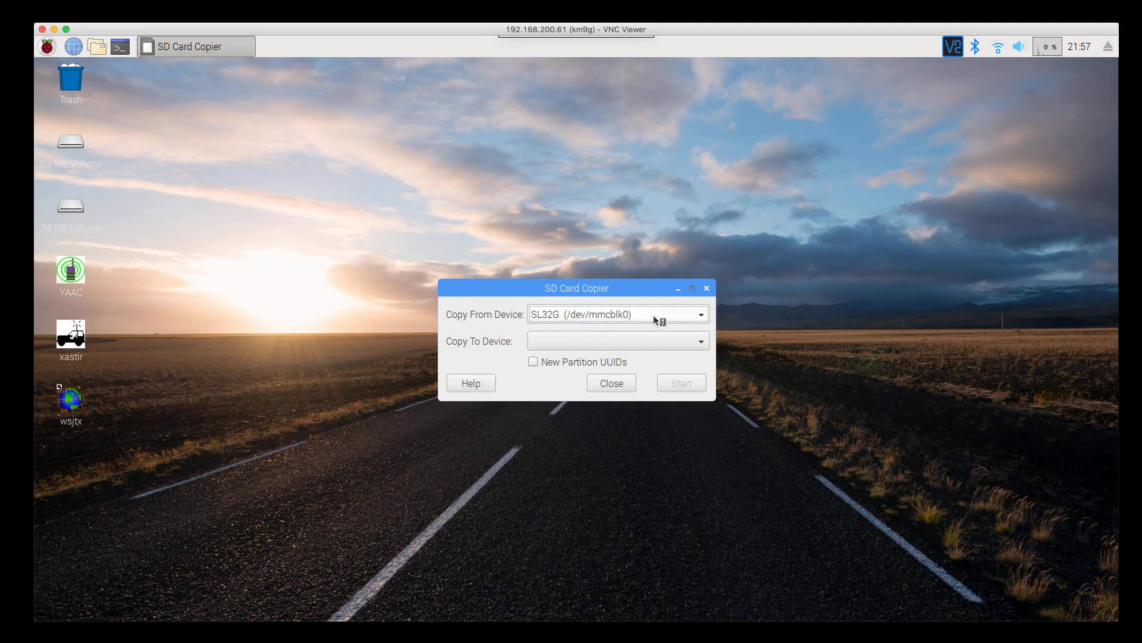
left_click(550, 348)
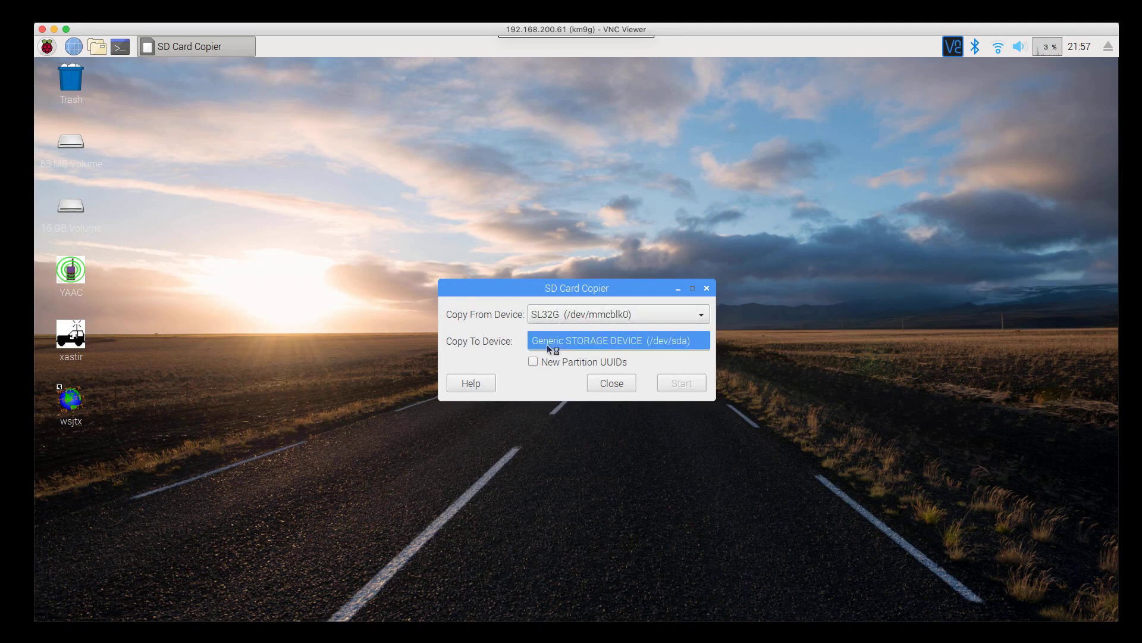
left_click(616, 344)
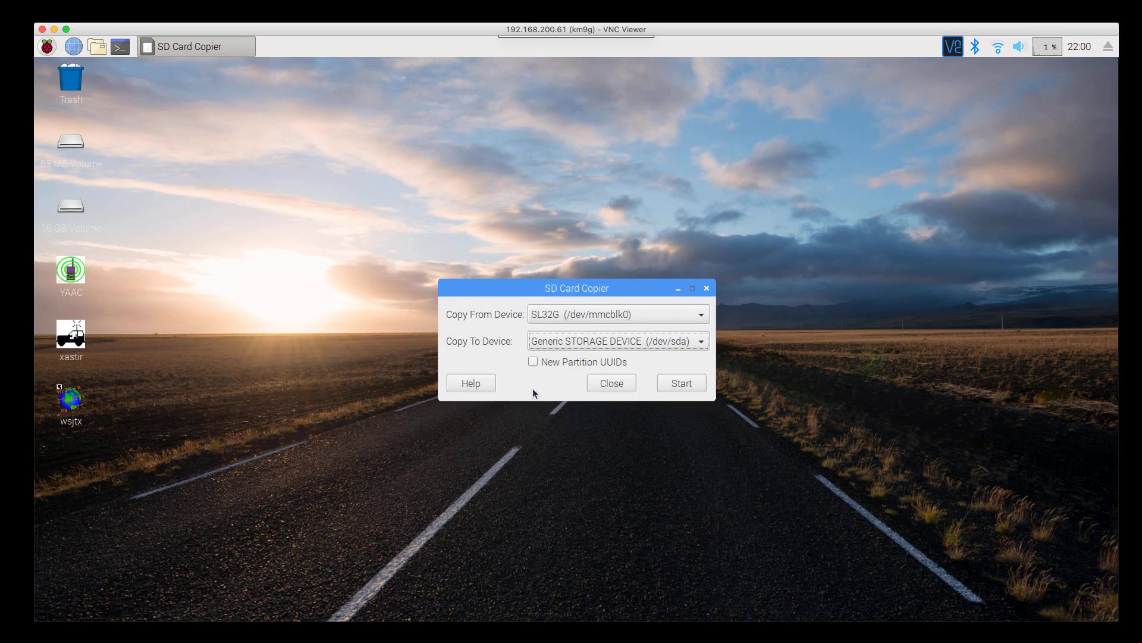
left_click(689, 388)
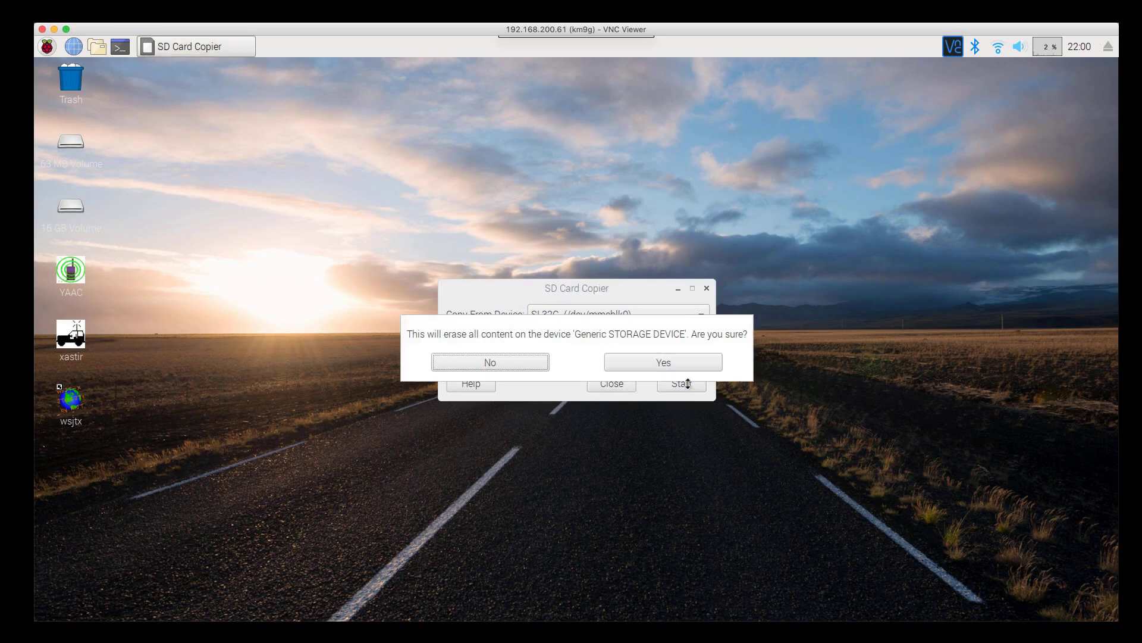
- Confirm erasing /dev/sda, dismiss Copy complete, close the copier, and choose Shutdown from the menu
left_click(653, 365)
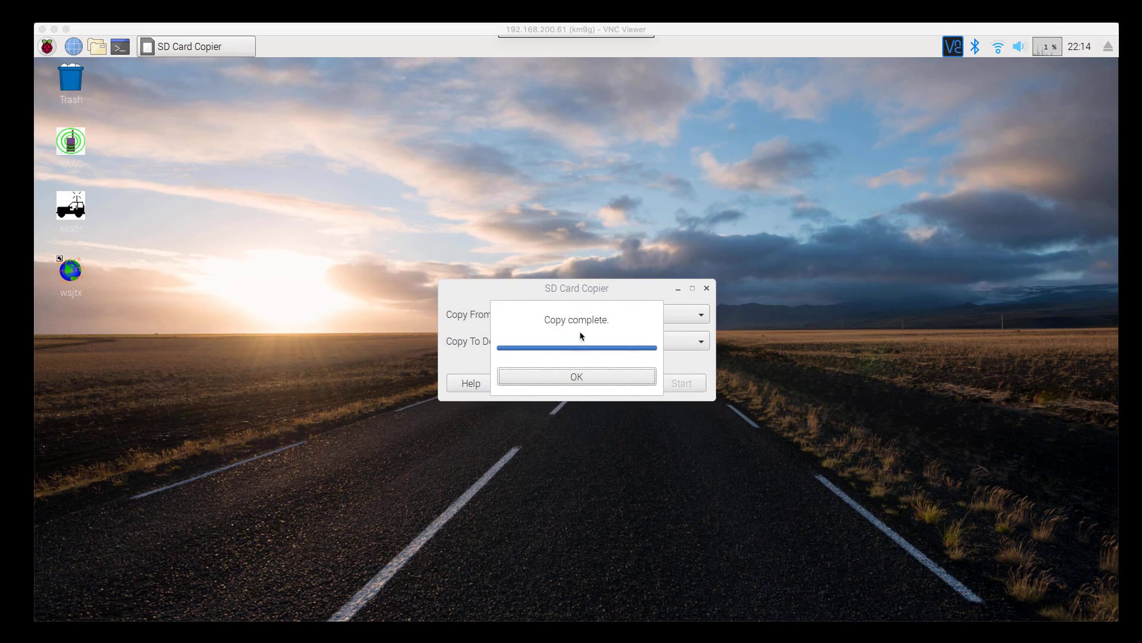
left_click(584, 378)
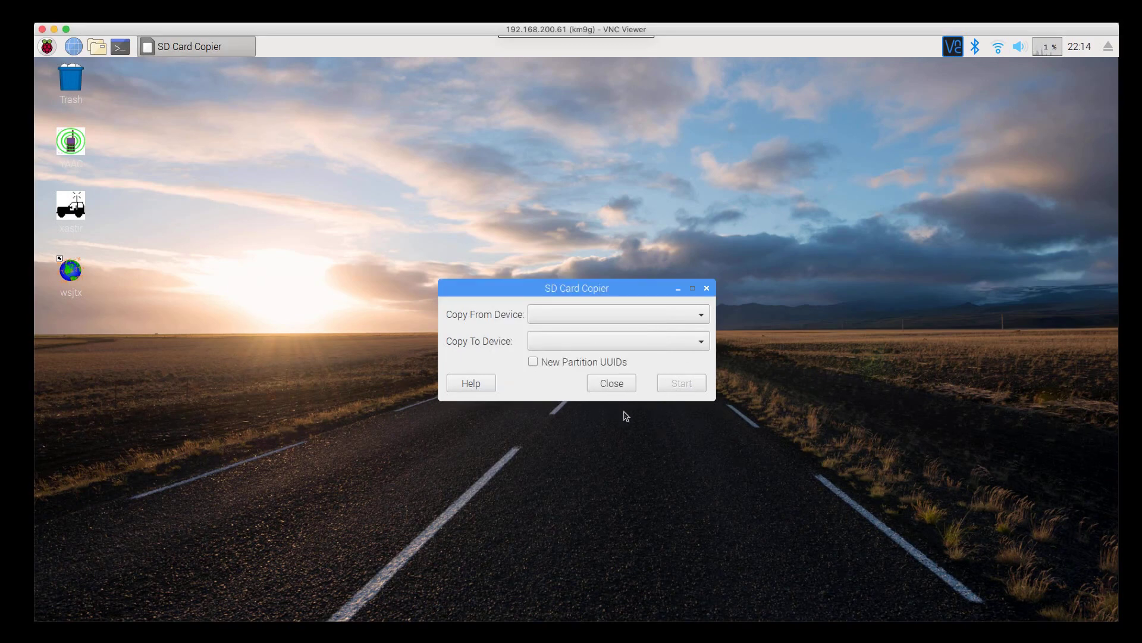
left_click(601, 387)
left_click(47, 46)
left_click(84, 266)
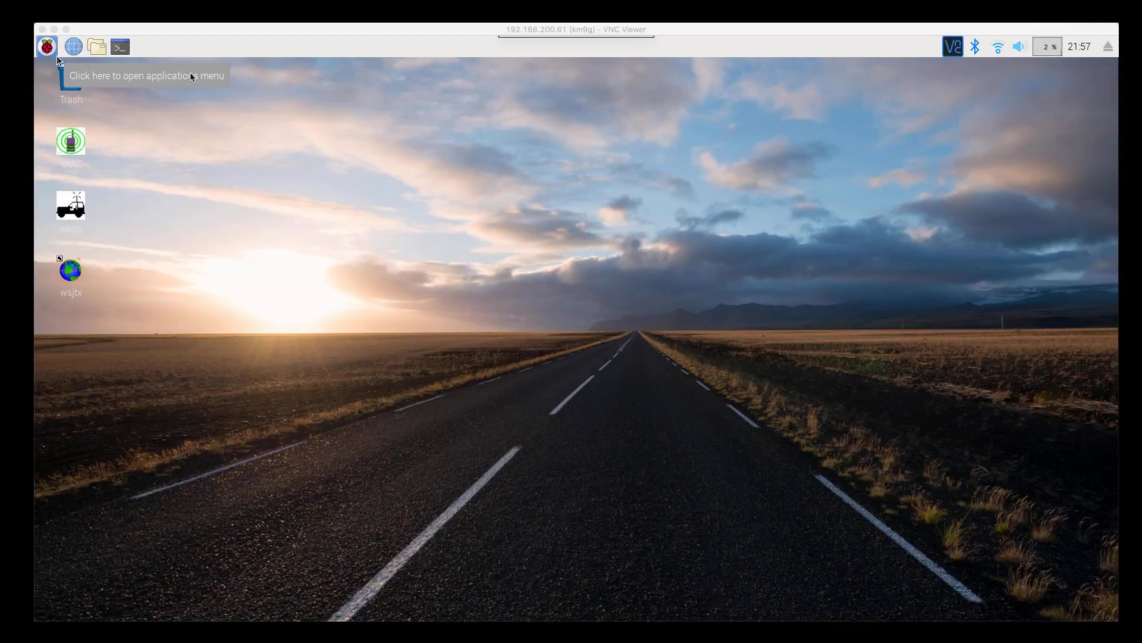
- In a new terminal with enlarged text, run df -h showing /dev/root at 15G
left_click(122, 47)
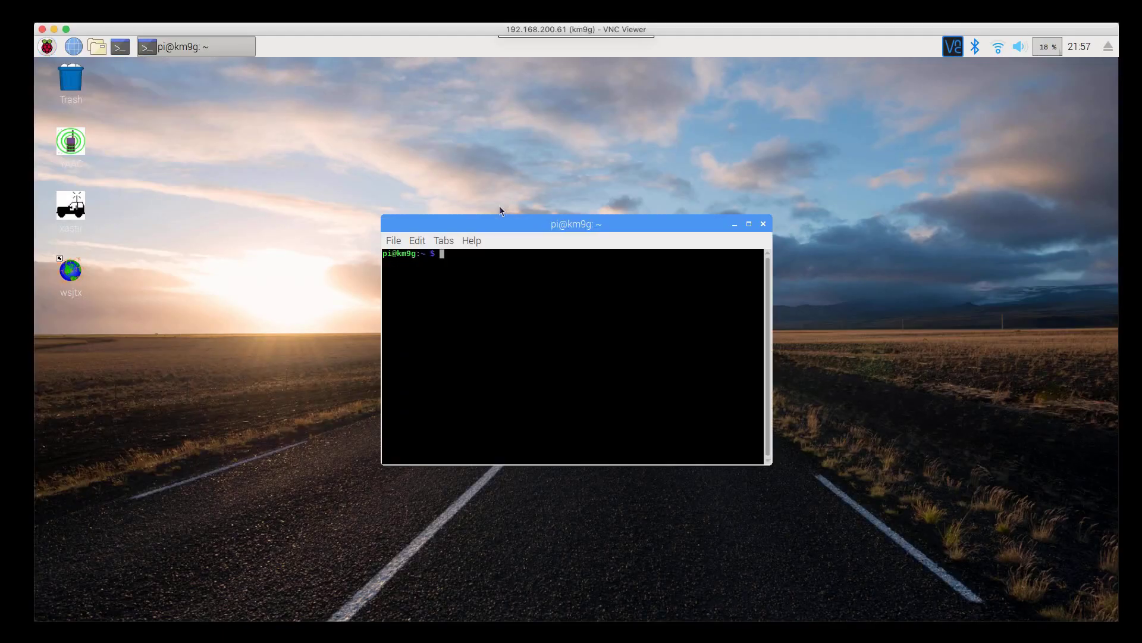
key("ctrl+shift+plus")
key("ctrl+shift+plus")
type("df -h")
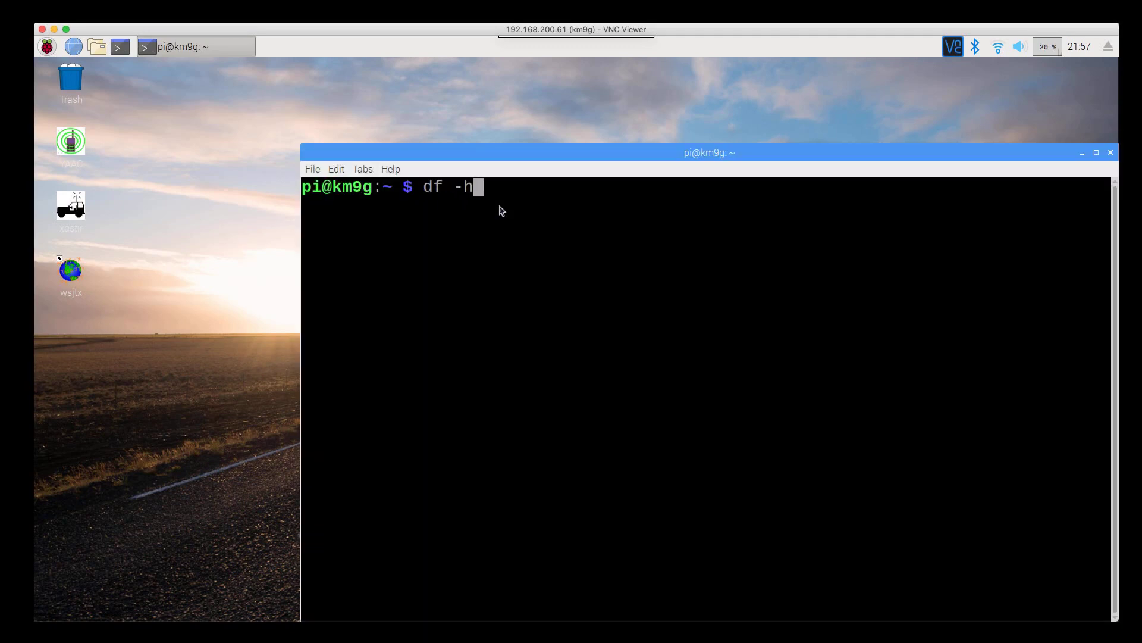
key("Return")
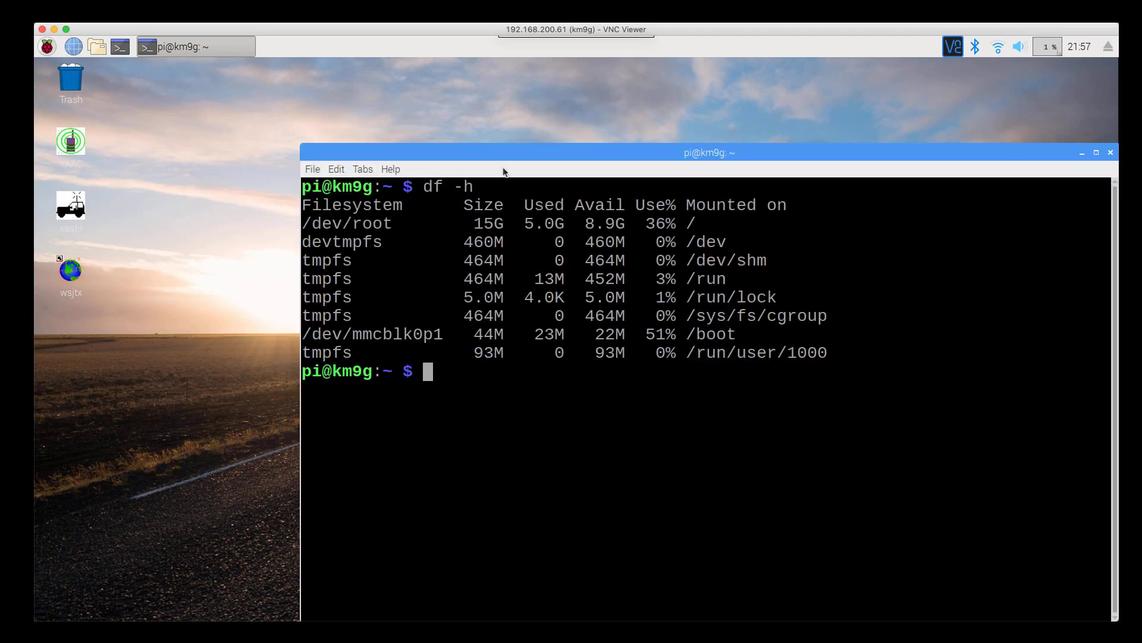
left_click_drag(472, 223, 516, 223)
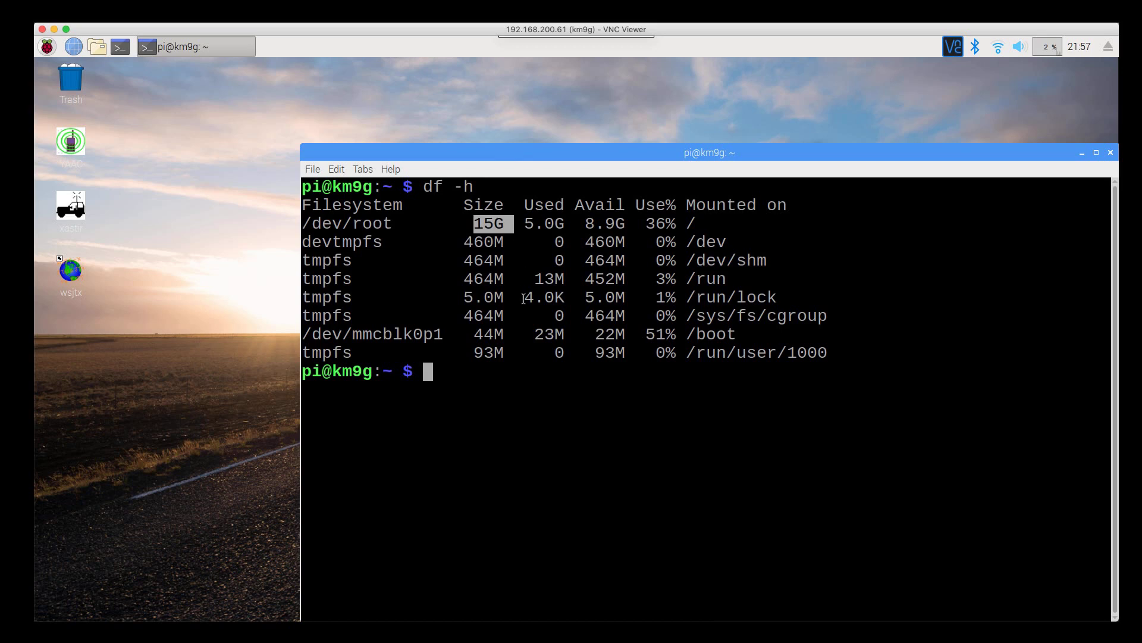